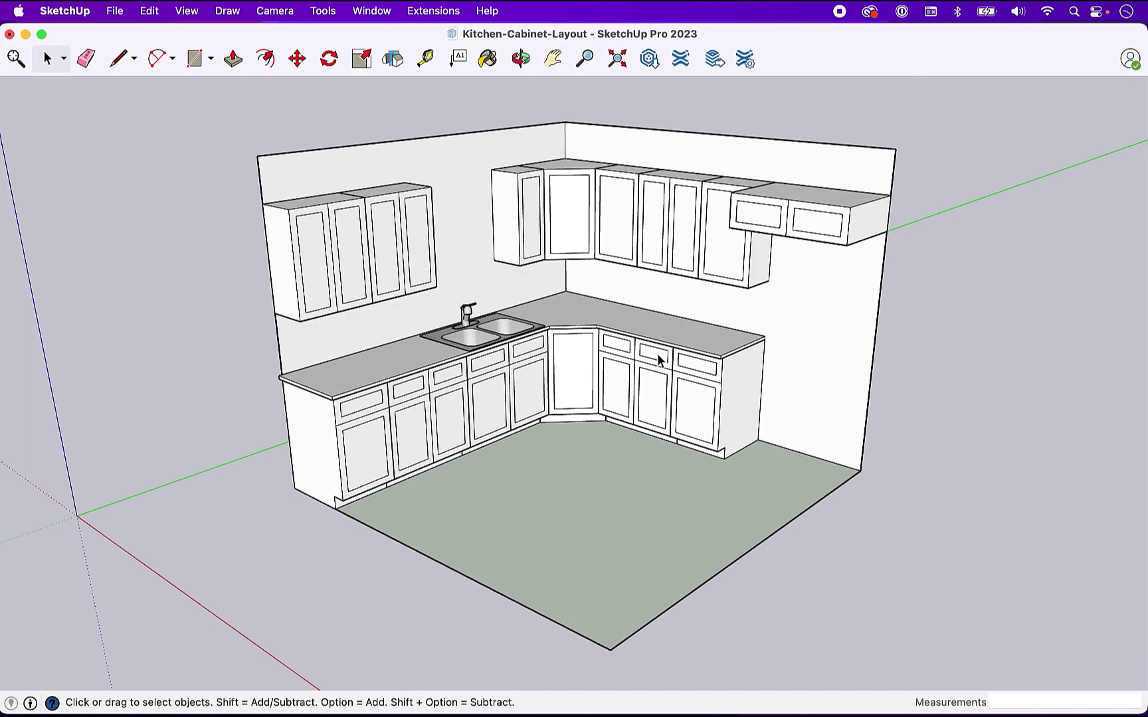
# Select the kitchen floor face with the Select tool.
pyautogui.click(613, 518)
# Apply the beige square tile from the Tile category to the kitchen floor through Entity Info.
pyautogui.rightClick(553, 510)
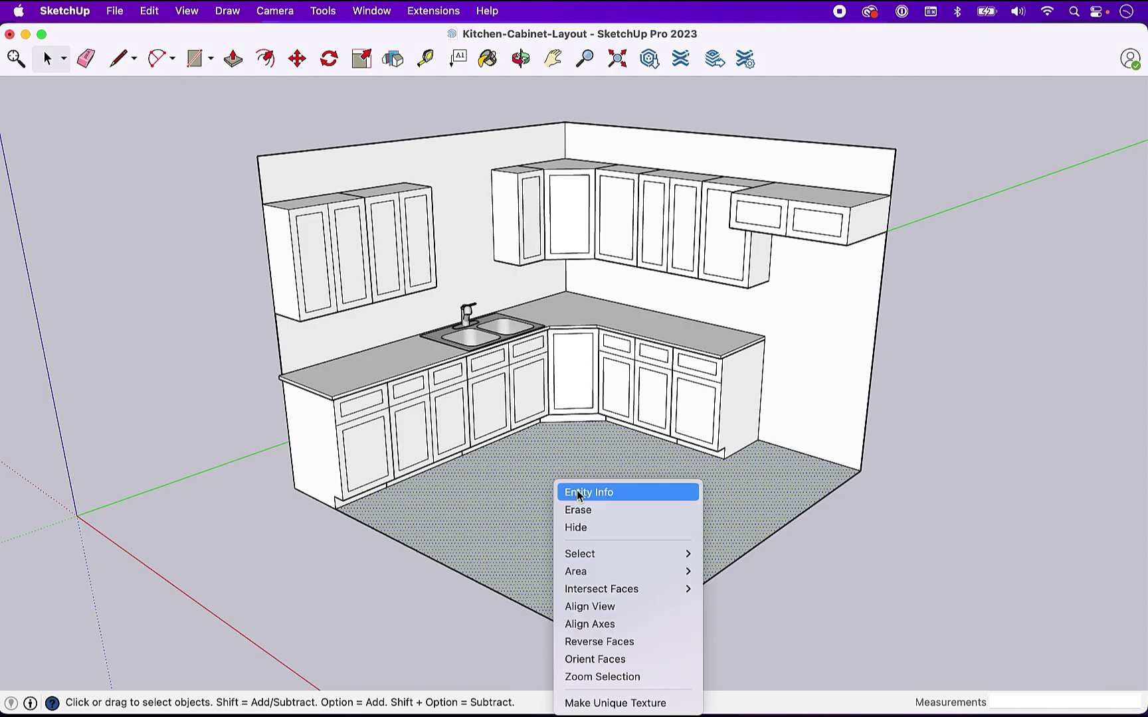
pyautogui.click(578, 492)
pyautogui.press('super+shift+c')
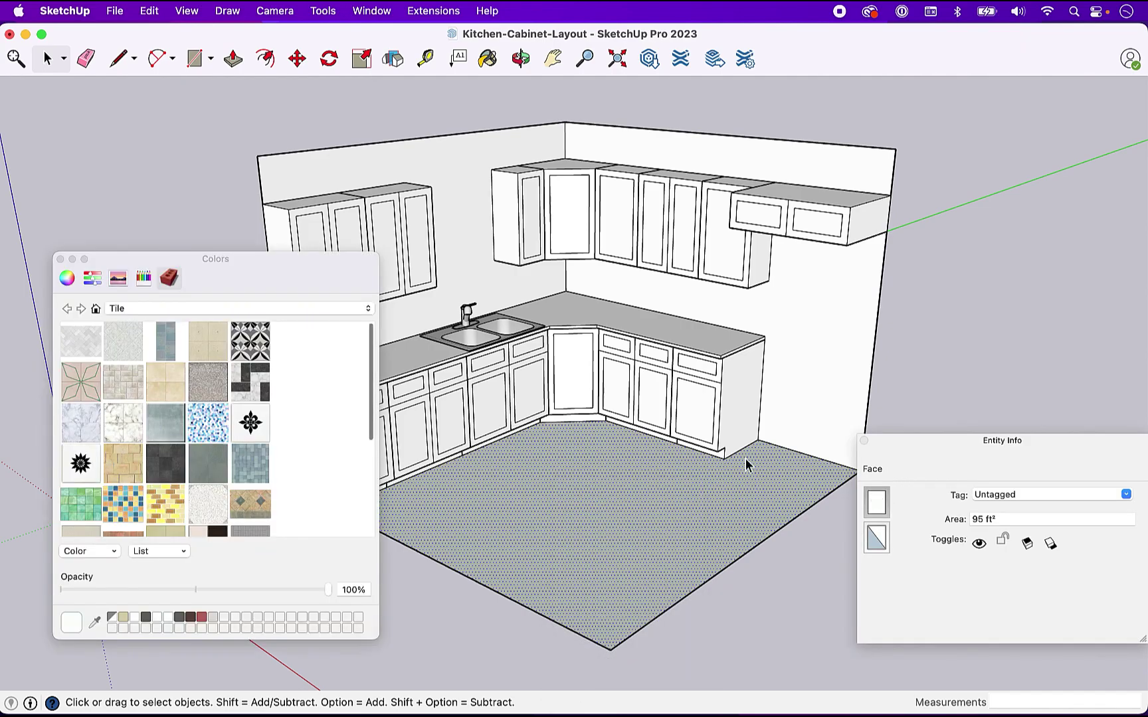
pyautogui.click(112, 309)
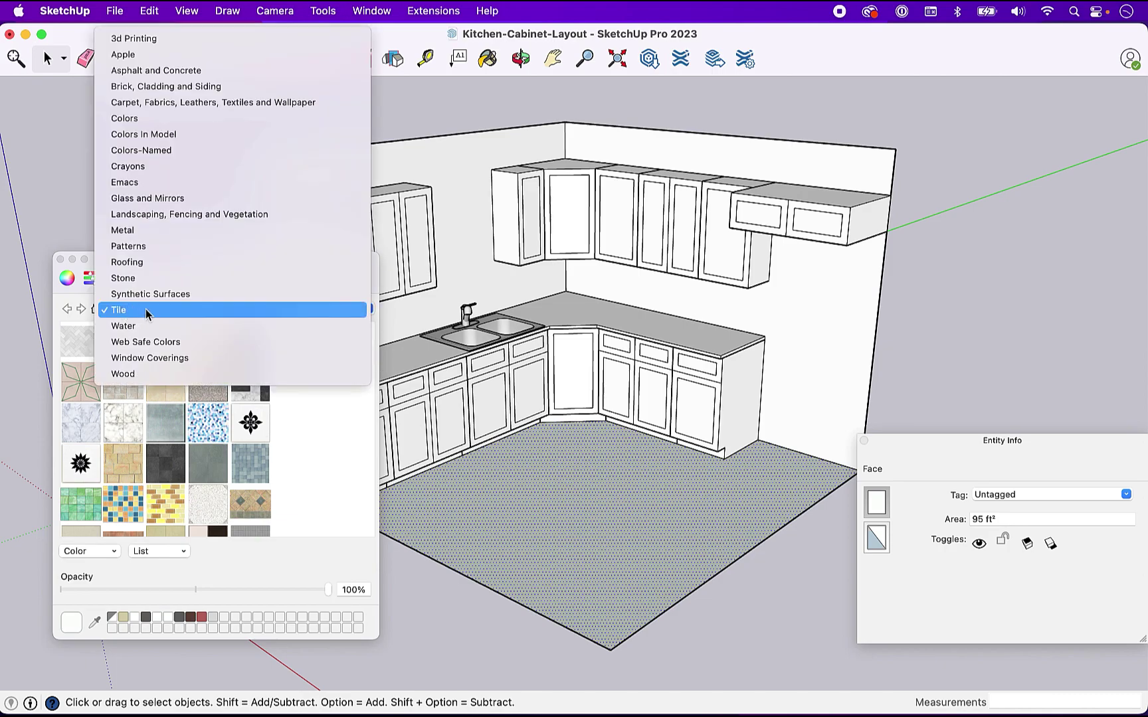
pyautogui.click(145, 310)
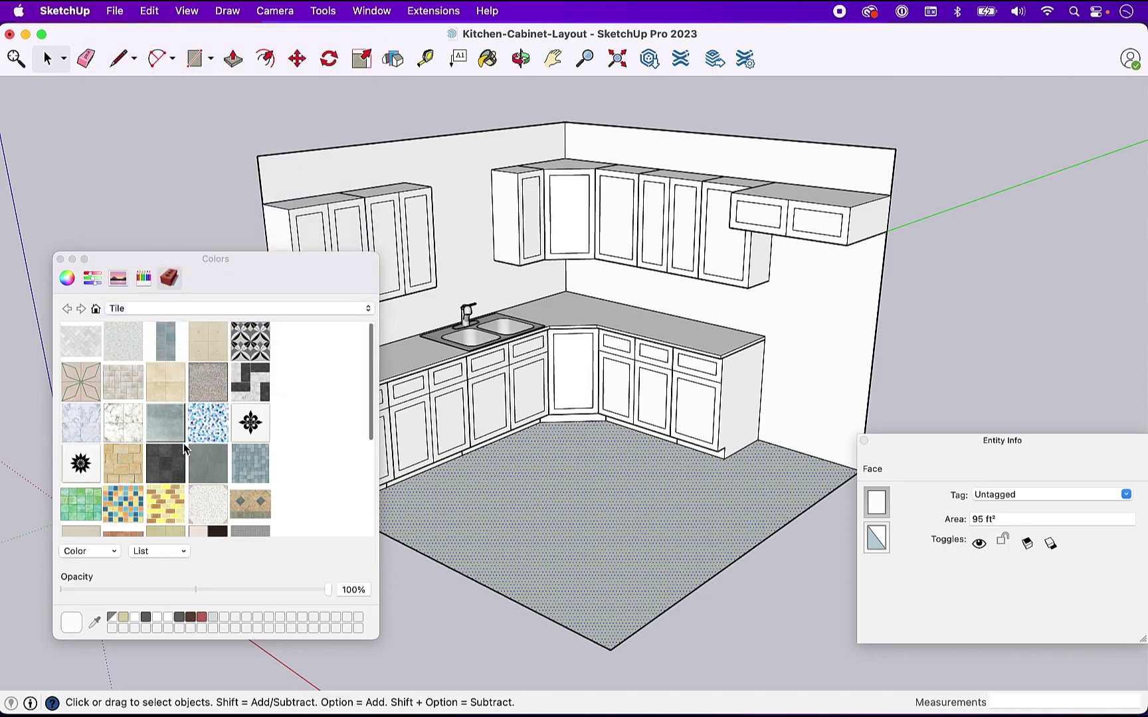
pyautogui.click(166, 380)
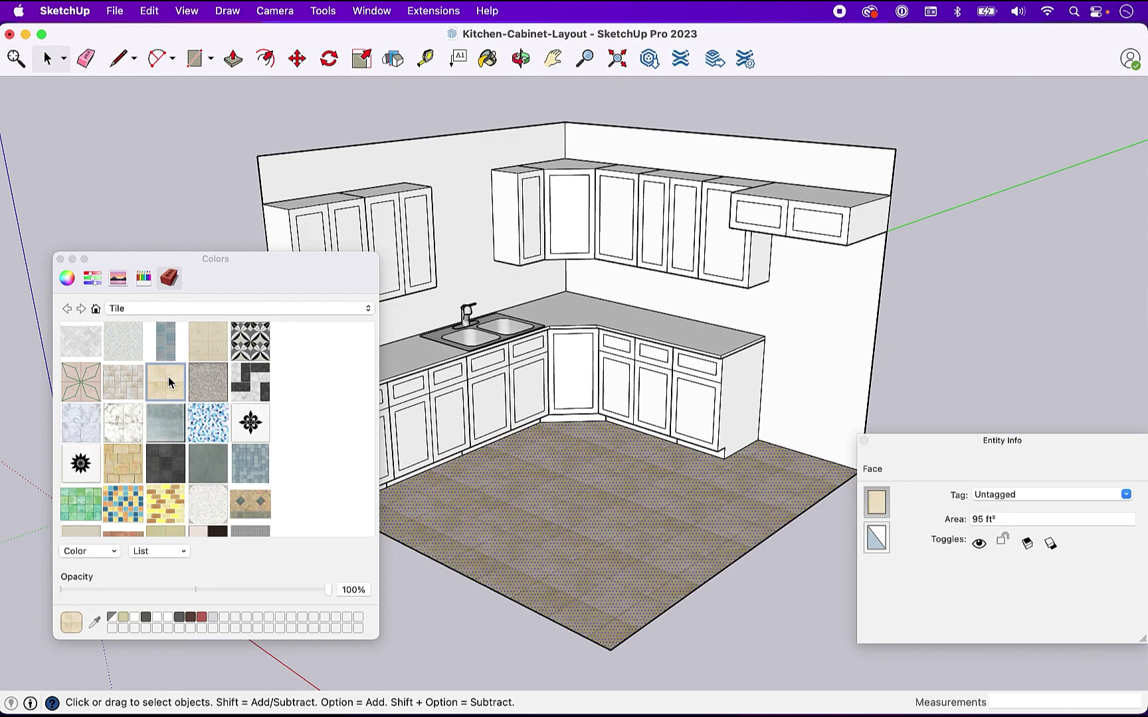
pyautogui.click(864, 440)
pyautogui.click(788, 597)
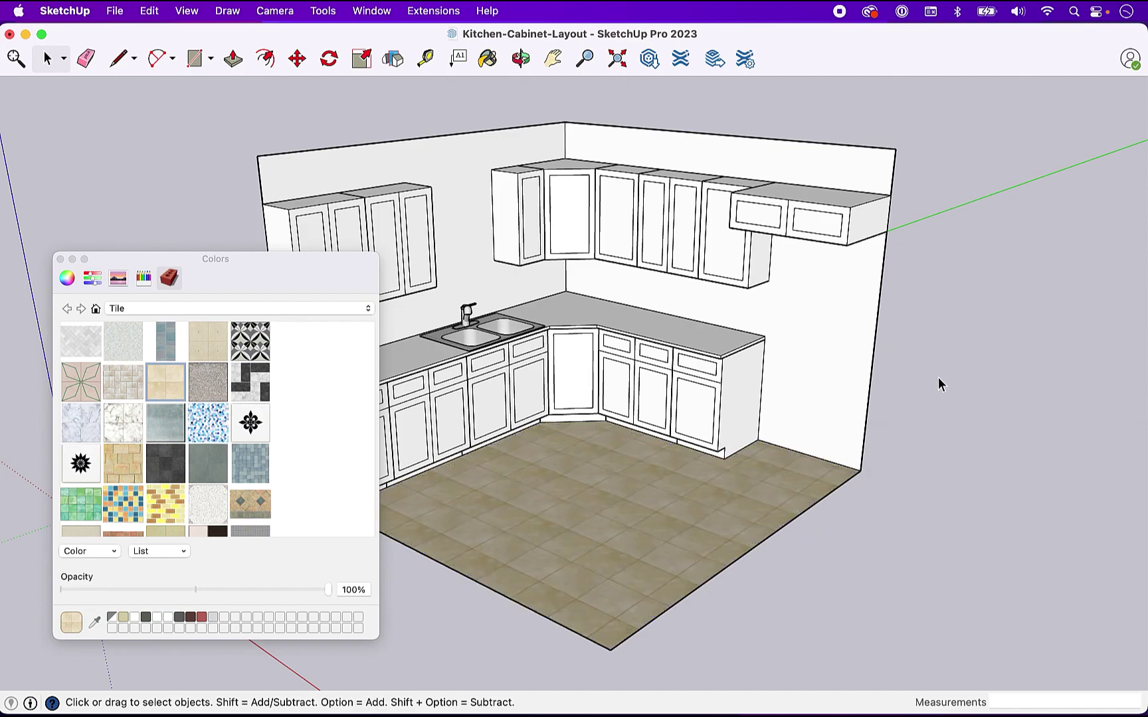
pyautogui.click(60, 259)
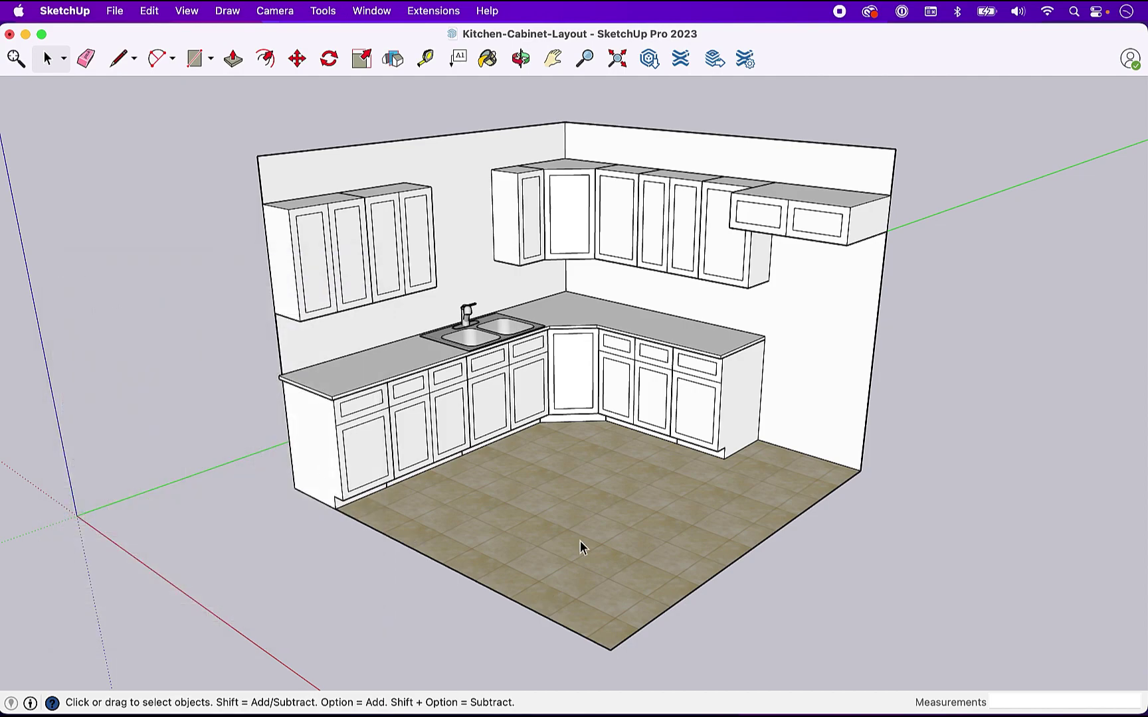
# Open 3D Warehouse and search for 'refrigerator'.
pyautogui.click(359, 12)
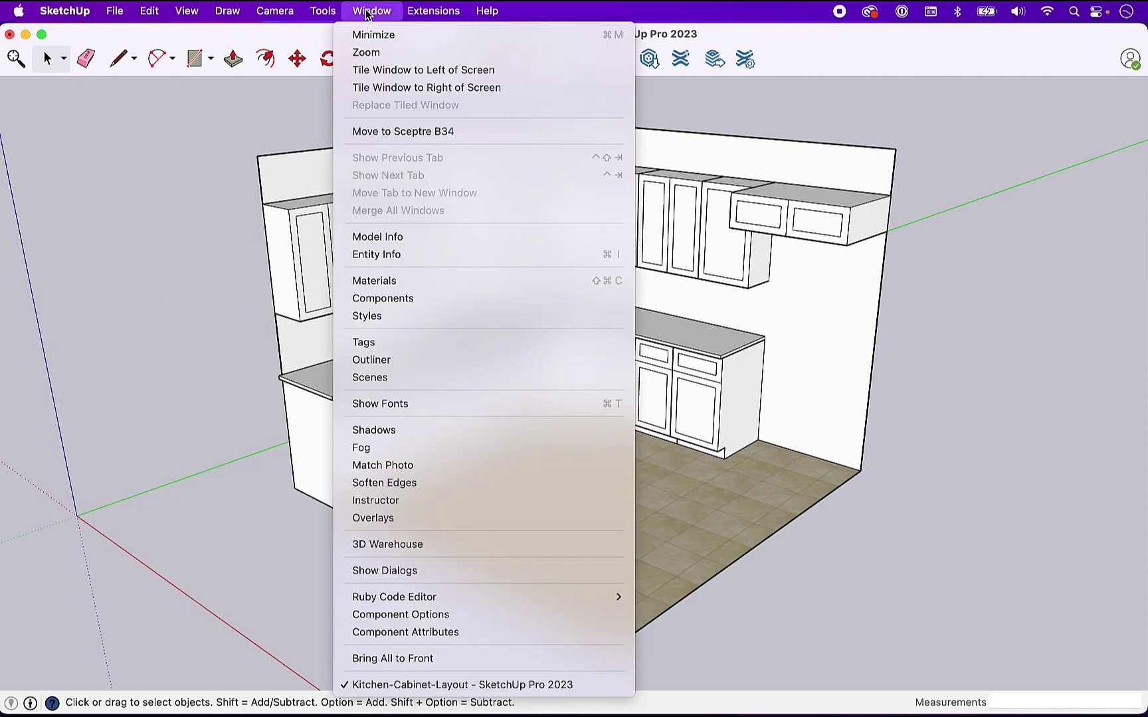
pyautogui.click(425, 544)
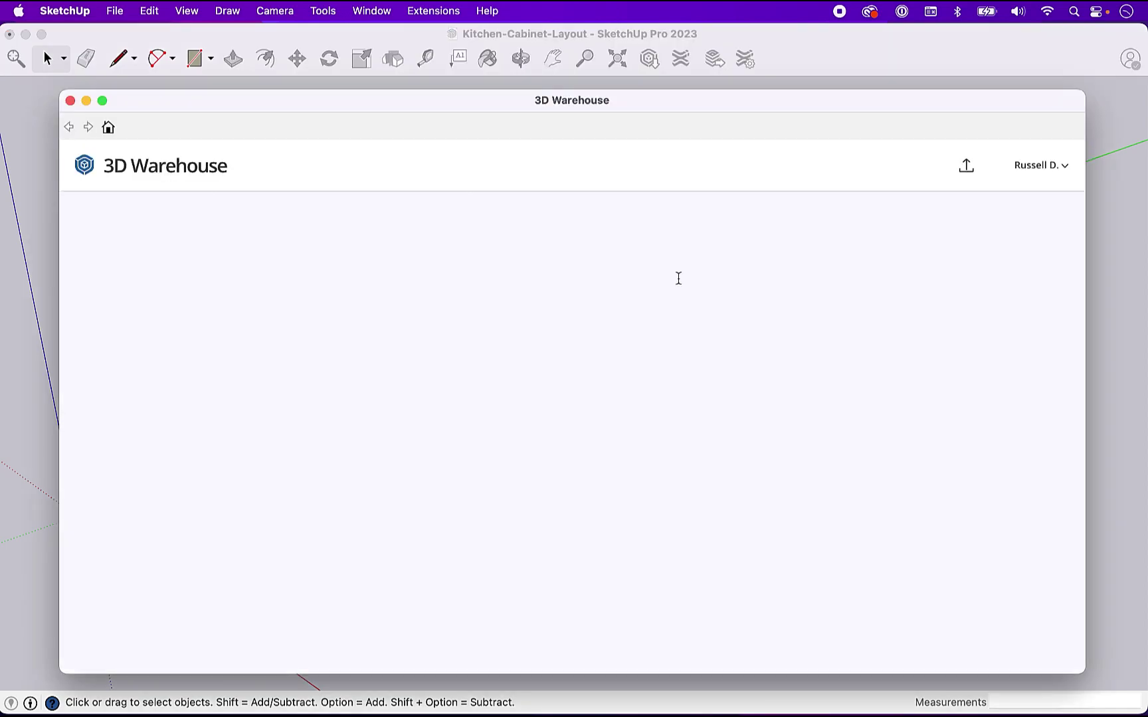
pyautogui.write('refriger')
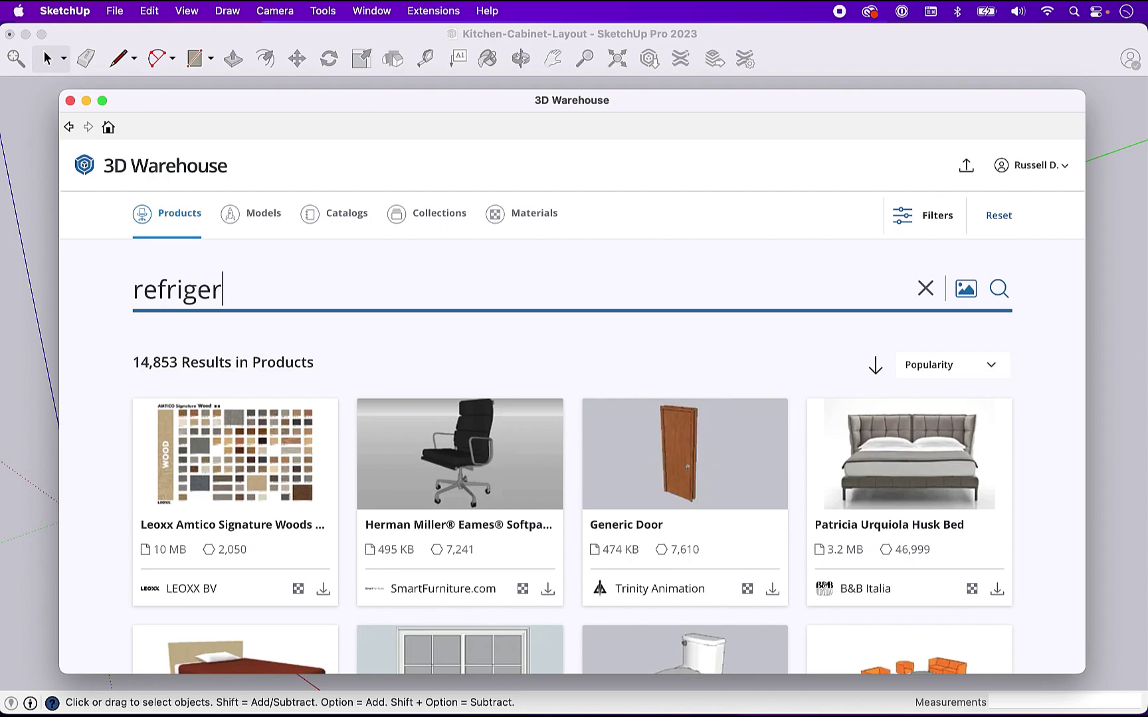
pyautogui.write('aatr')
pyautogui.write('or')
pyautogui.press('Return')
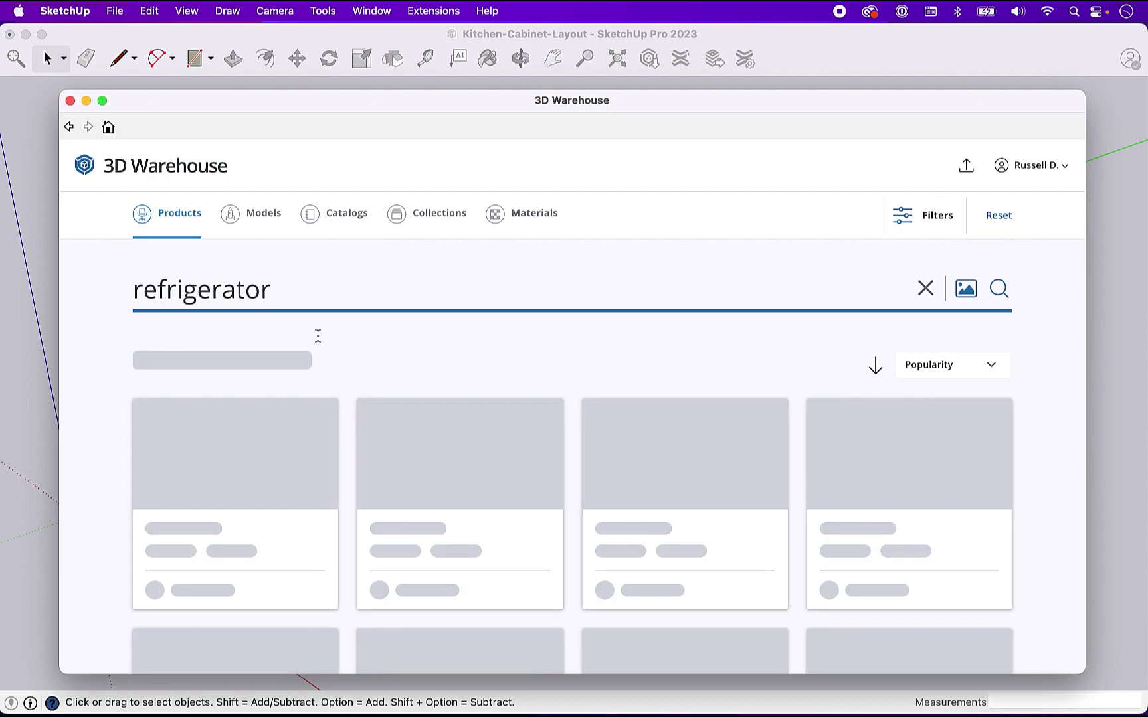
# Download the KitchenAid French-door refrigerator and load it directly into the model.
pyautogui.scroll(-2, 319, 336)
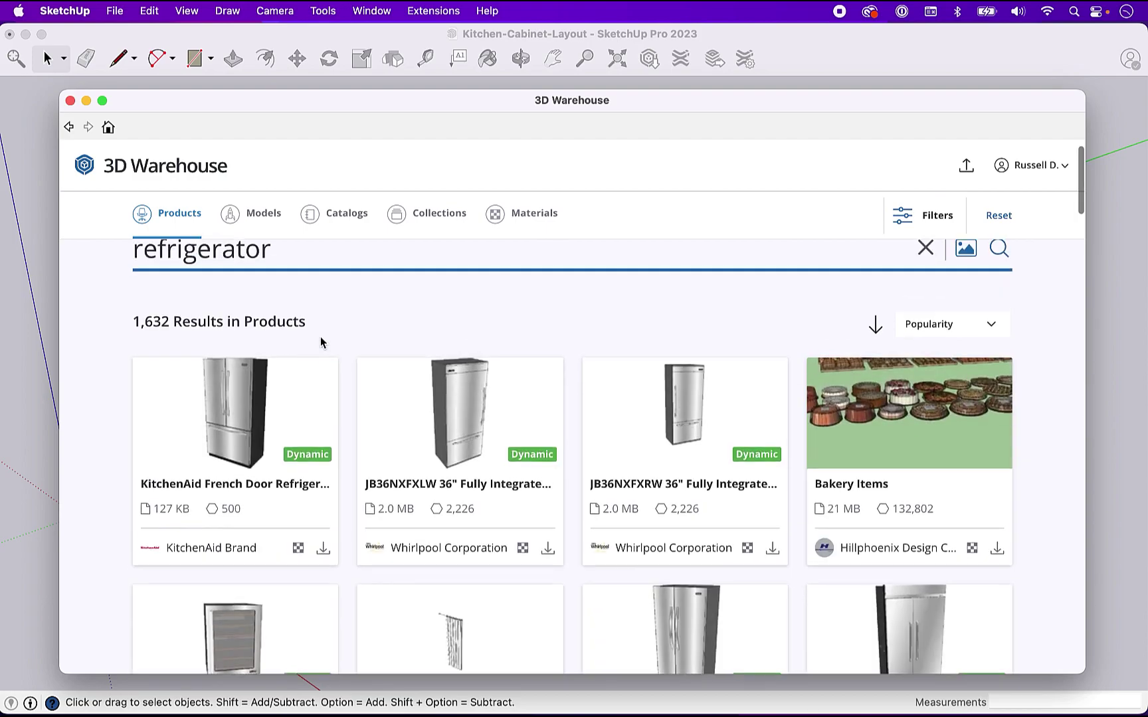
pyautogui.scroll(-1, 321, 342)
pyautogui.click(322, 522)
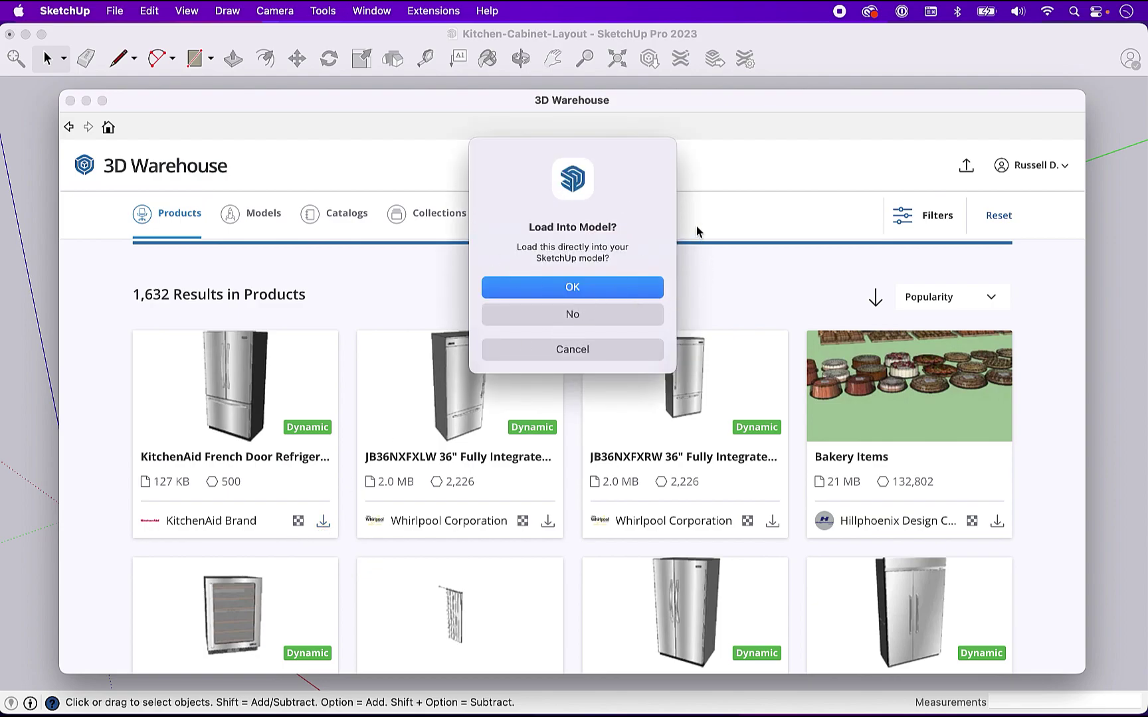
pyautogui.click(572, 288)
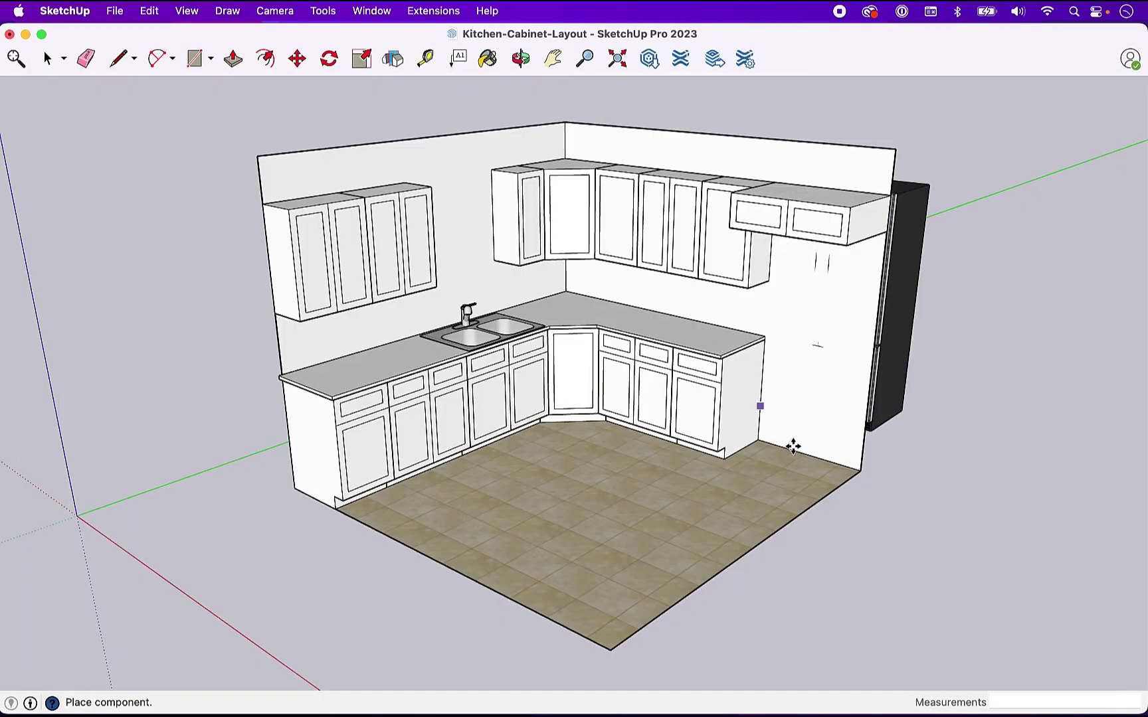
# Place the refrigerator beside the right-hand cabinets and move it tight against the base cabinets.
pyautogui.click(718, 469)
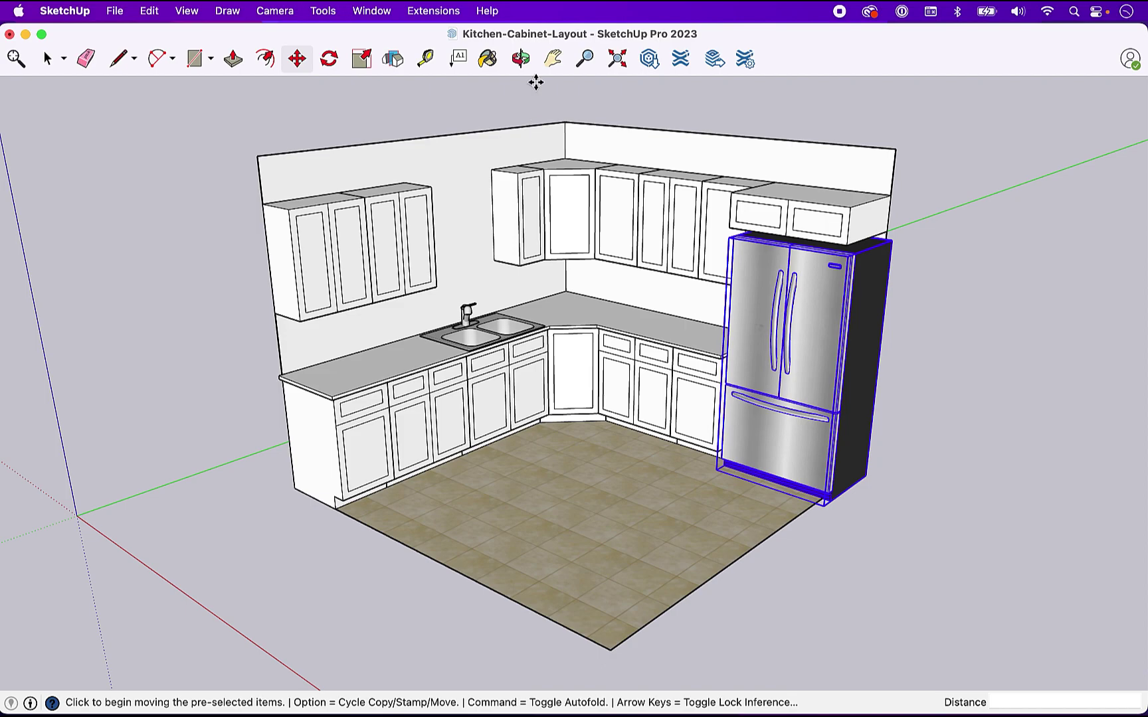
pyautogui.click(521, 60)
pyautogui.moveTo(648, 367); pyautogui.dragTo(764, 409)
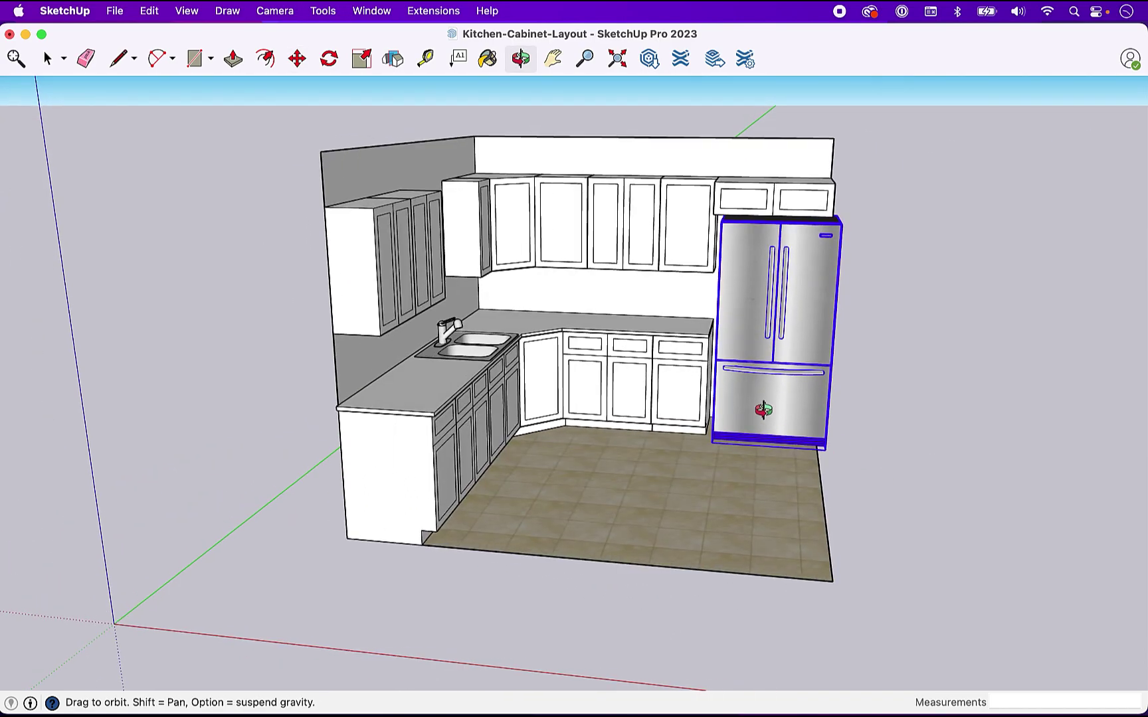
pyautogui.scroll(8, 764, 410)
pyautogui.scroll(3, 607, 577)
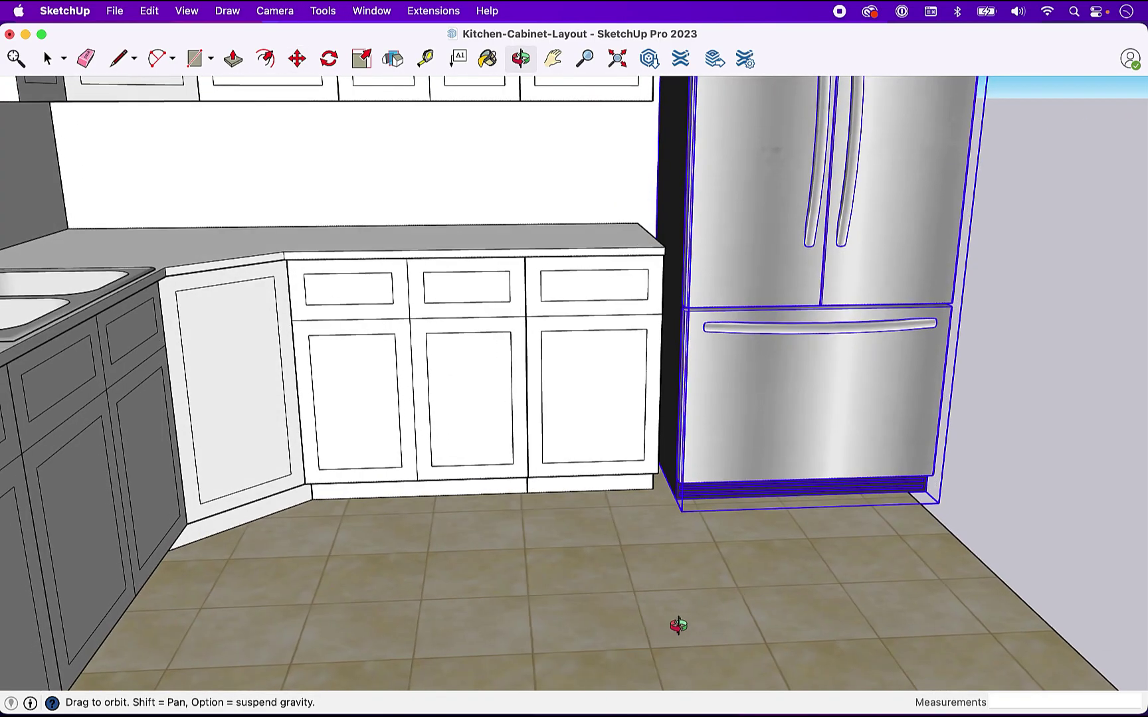
pyautogui.scroll(4, 704, 498)
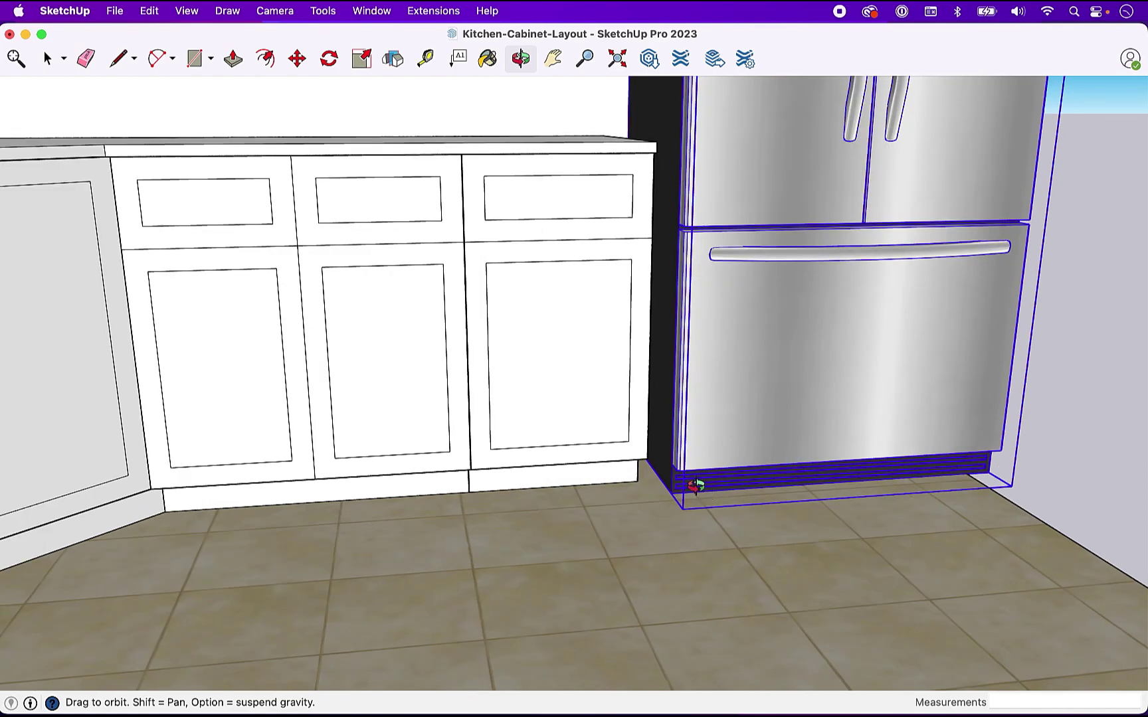
pyautogui.press('m')
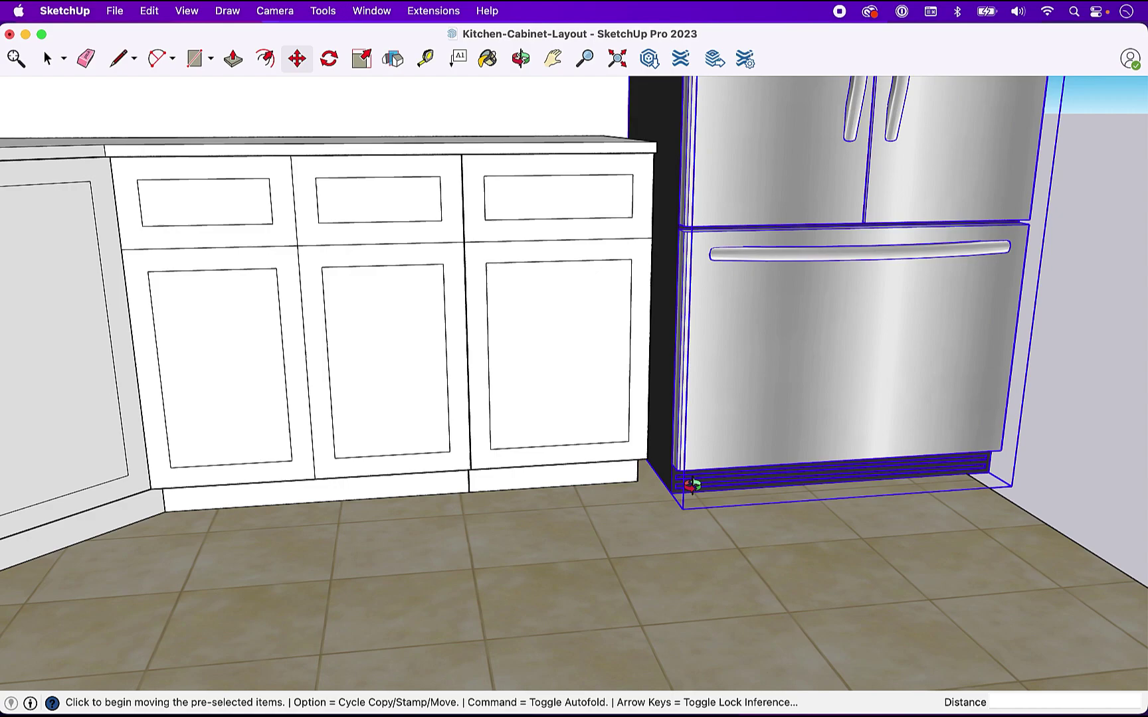
pyautogui.click(687, 496)
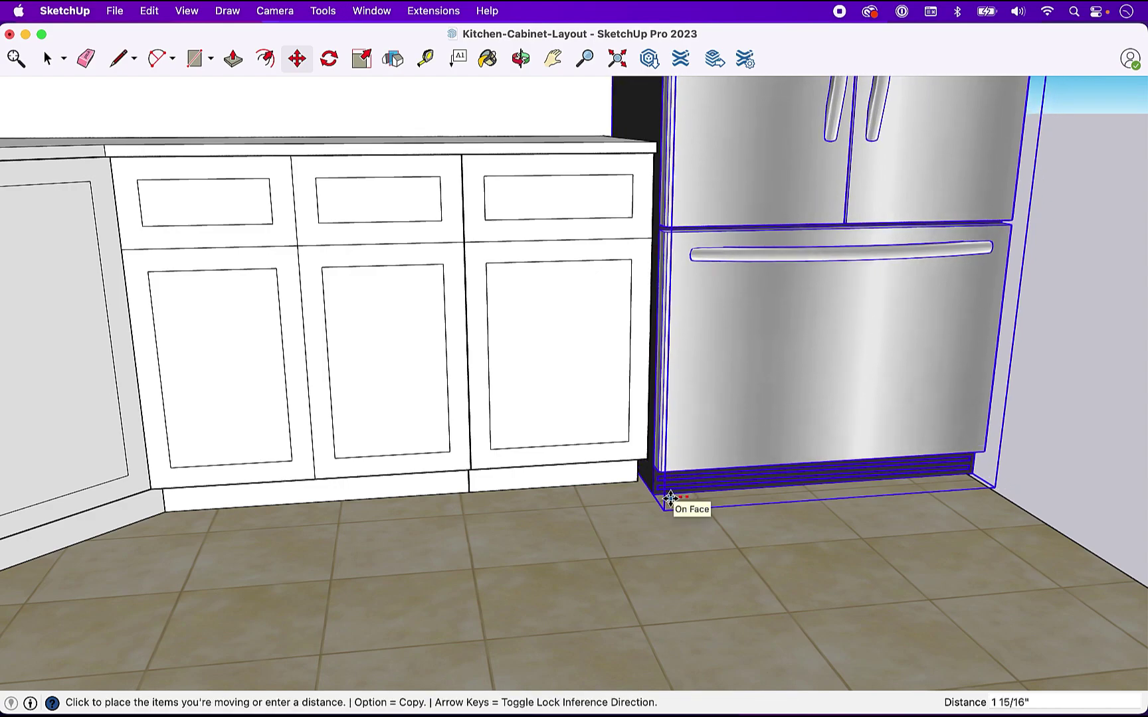
pyautogui.click(670, 499)
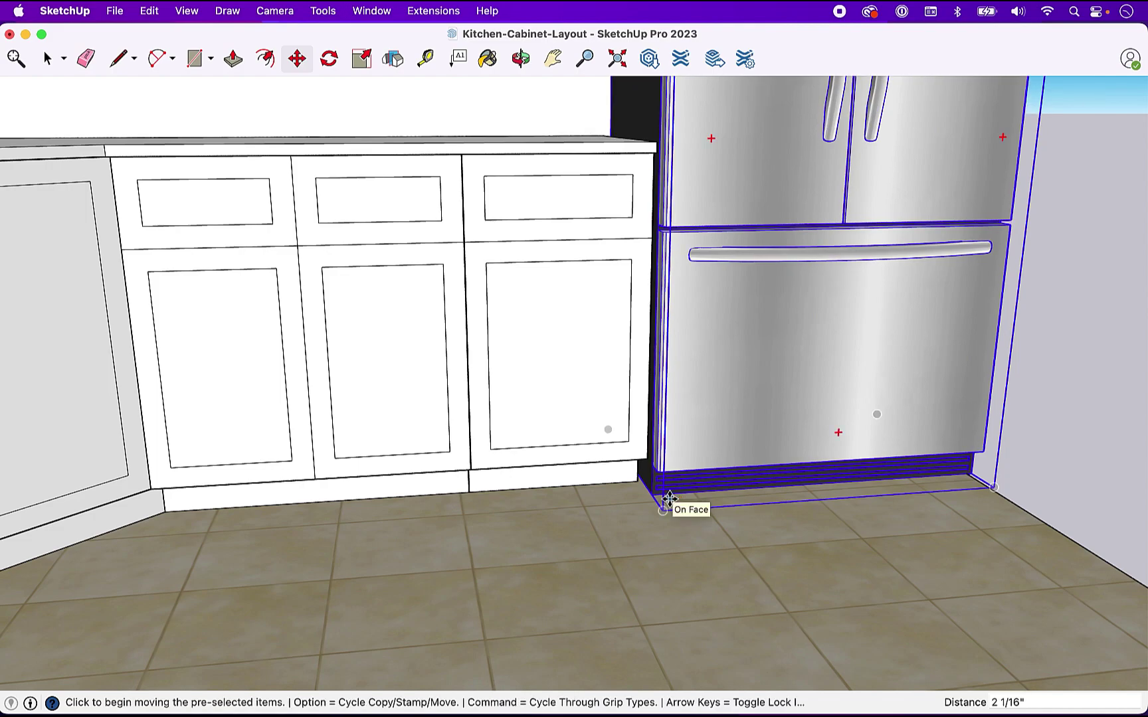
# Nudge the refrigerator slightly right so it sits flush, then zoom to fit the whole kitchen.
pyautogui.click(521, 59)
pyautogui.moveTo(597, 167); pyautogui.dragTo(400, 224)
pyautogui.moveTo(676, 423); pyautogui.dragTo(326, 415)
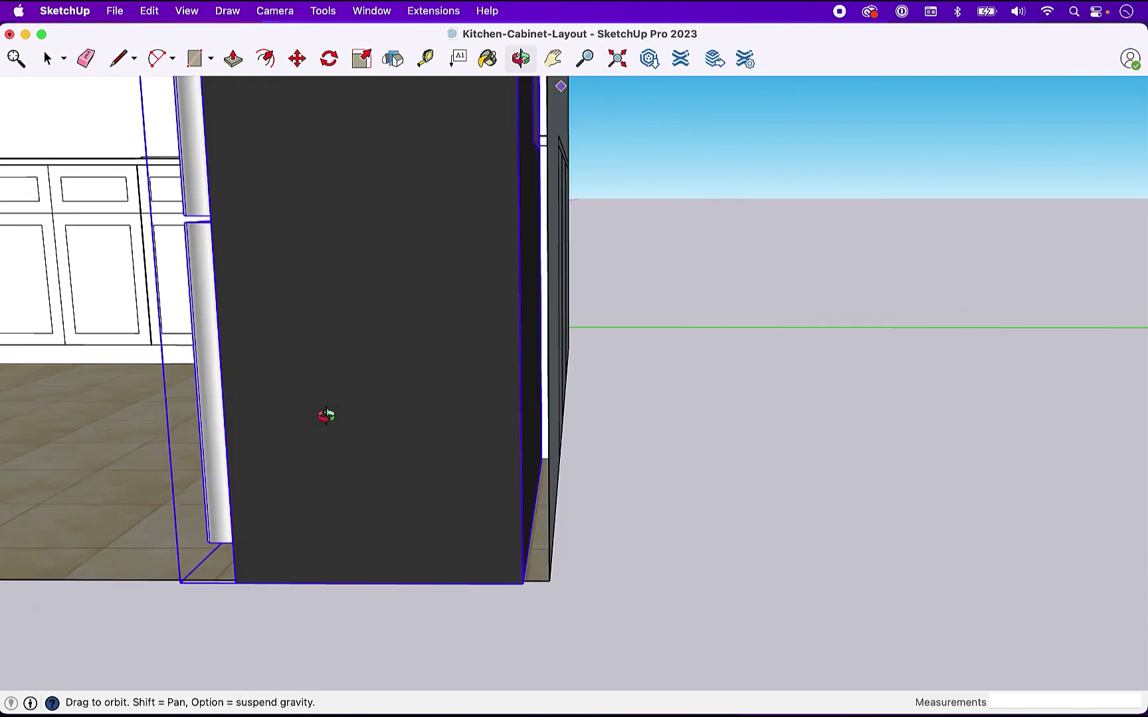
pyautogui.press('m')
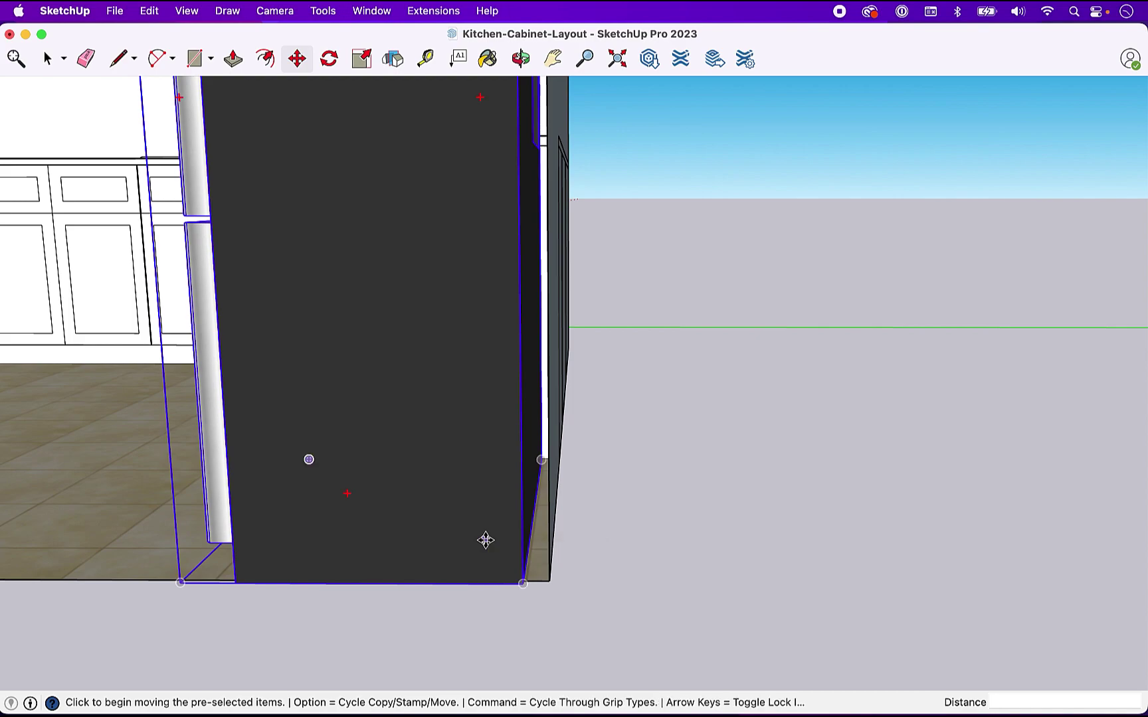
pyautogui.click(521, 582)
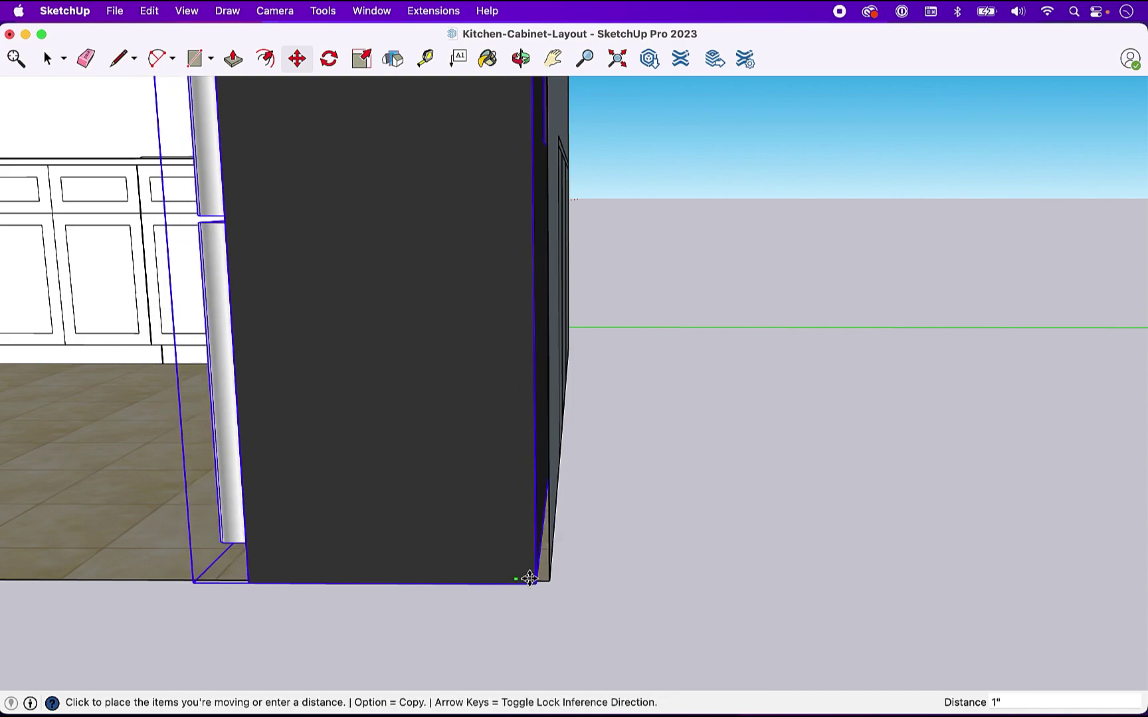
pyautogui.click(534, 579)
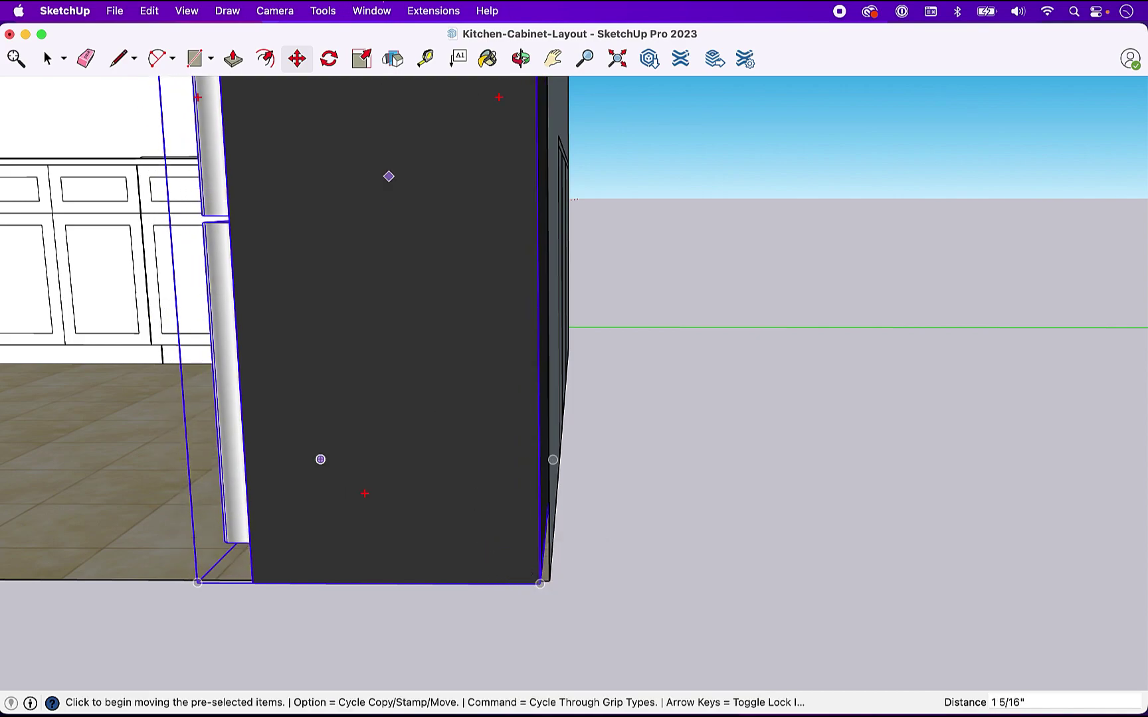
pyautogui.click(521, 59)
pyautogui.moveTo(654, 336); pyautogui.dragTo(677, 470)
pyautogui.press('super+shift+e')
# Place a guide line just left of the corner upper cabinet with the Tape Measure.
pyautogui.press('space')
pyautogui.click(948, 488)
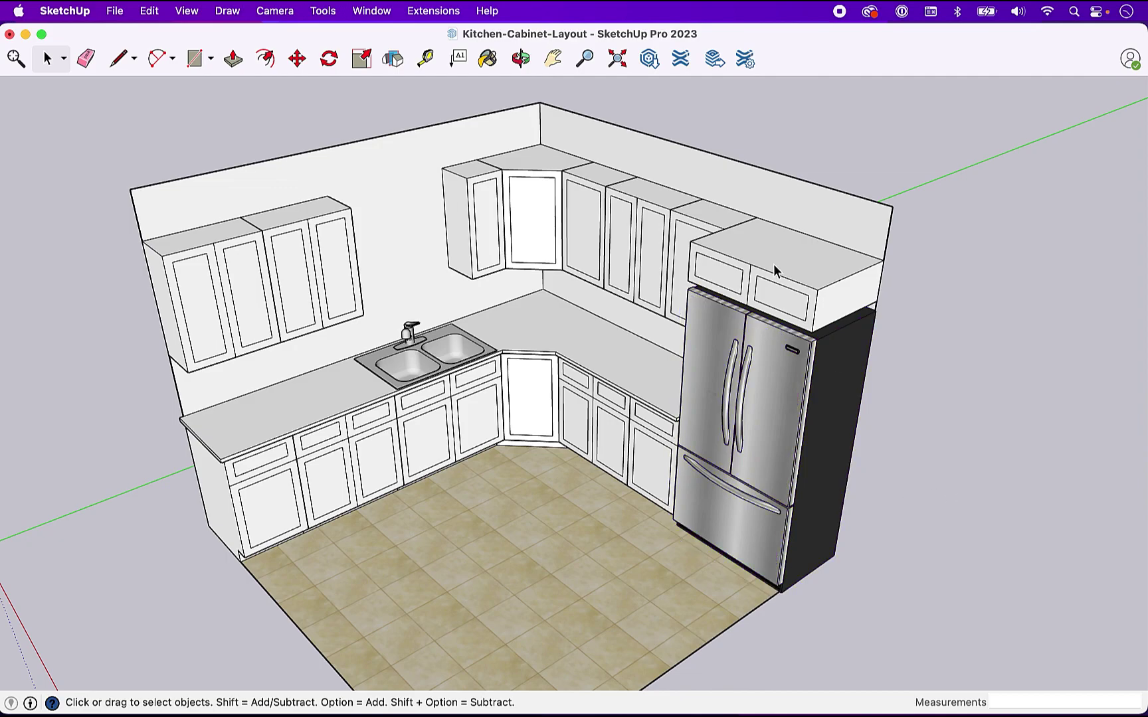
pyautogui.click(521, 59)
pyautogui.moveTo(972, 511); pyautogui.dragTo(1015, 387)
pyautogui.moveTo(313, 584); pyautogui.dragTo(331, 621)
pyautogui.moveTo(457, 386); pyautogui.dragTo(409, 302)
pyautogui.scroll(8, 425, 279)
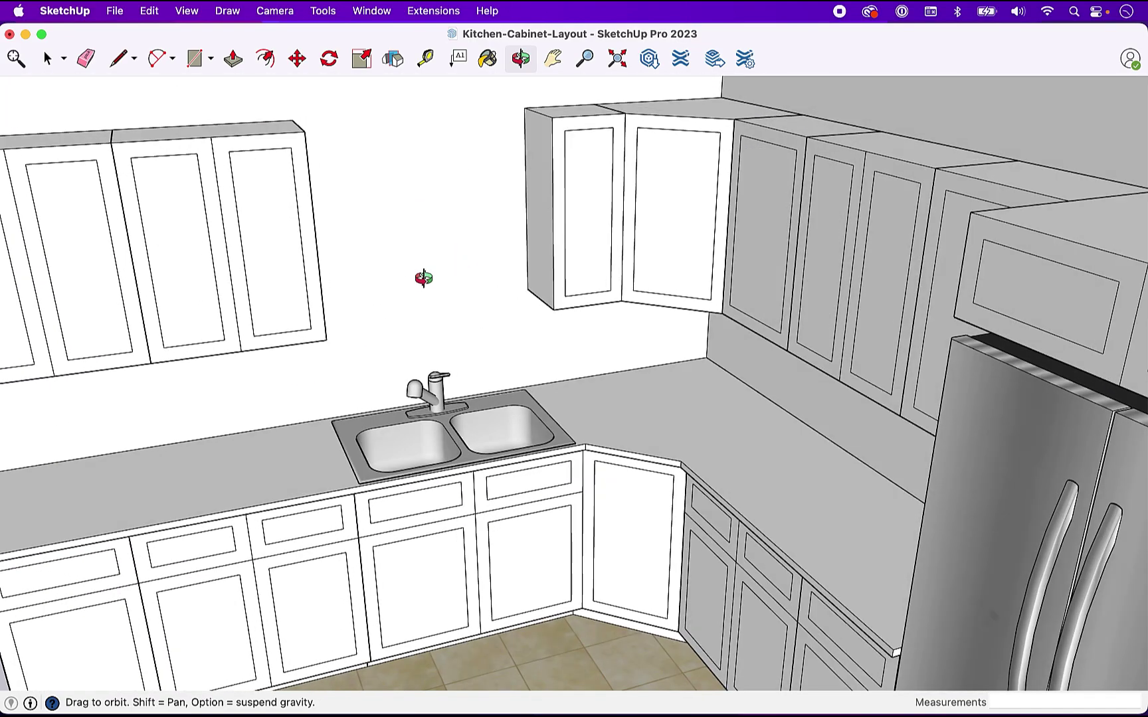
pyautogui.click(425, 59)
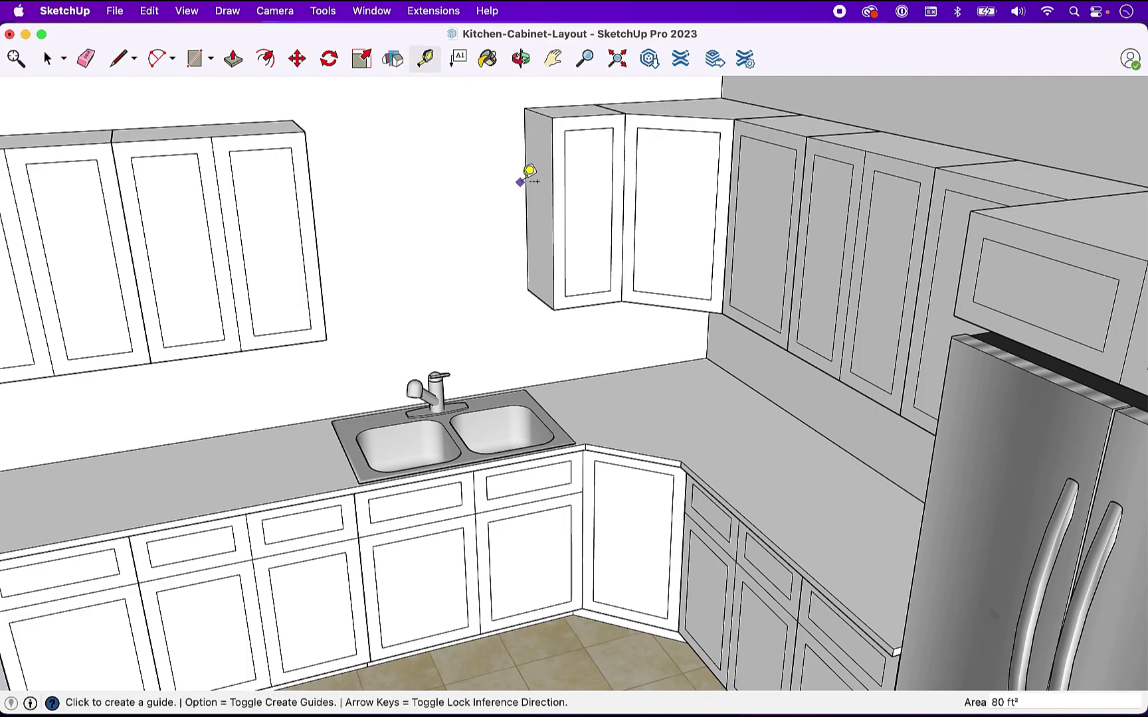
pyautogui.click(525, 168)
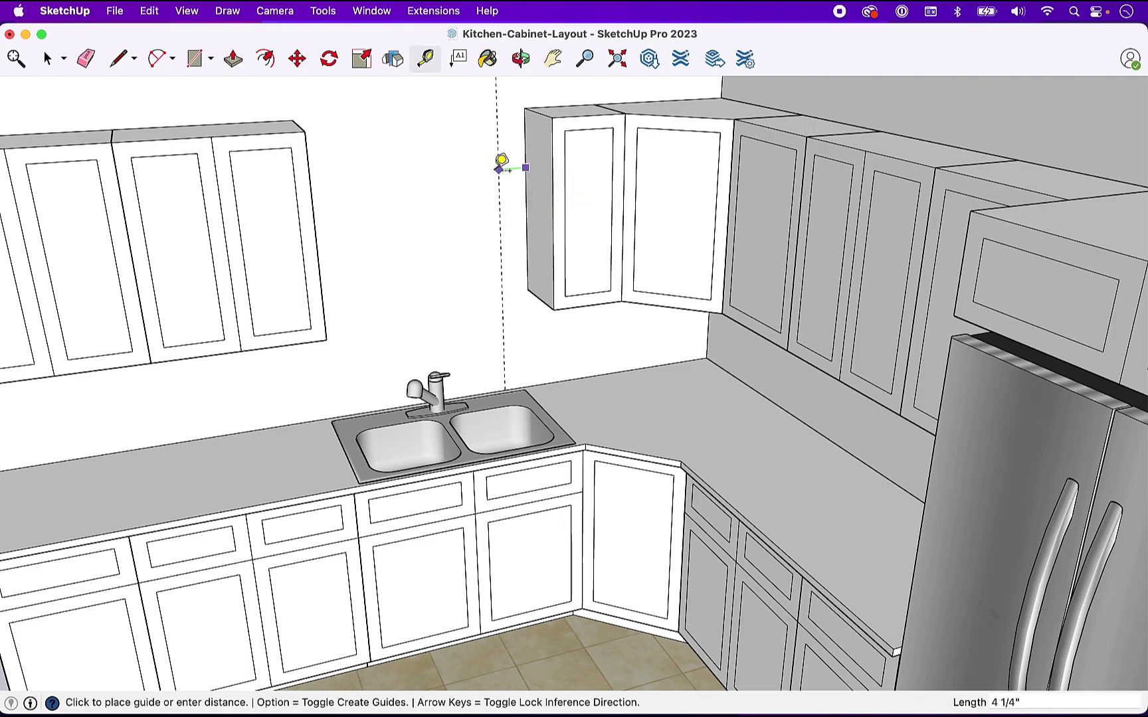
pyautogui.click(490, 166)
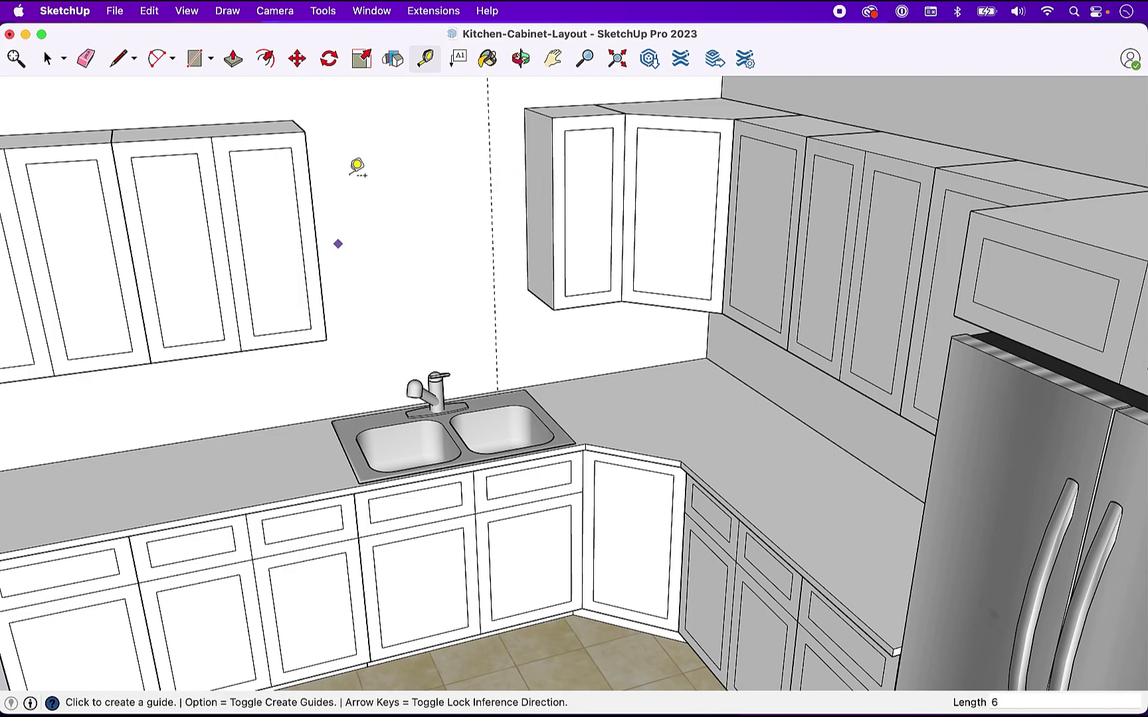
# Add guides 6 inches from the upper cabinet edge and 8 inches above the countertop.
pyautogui.click(519, 59)
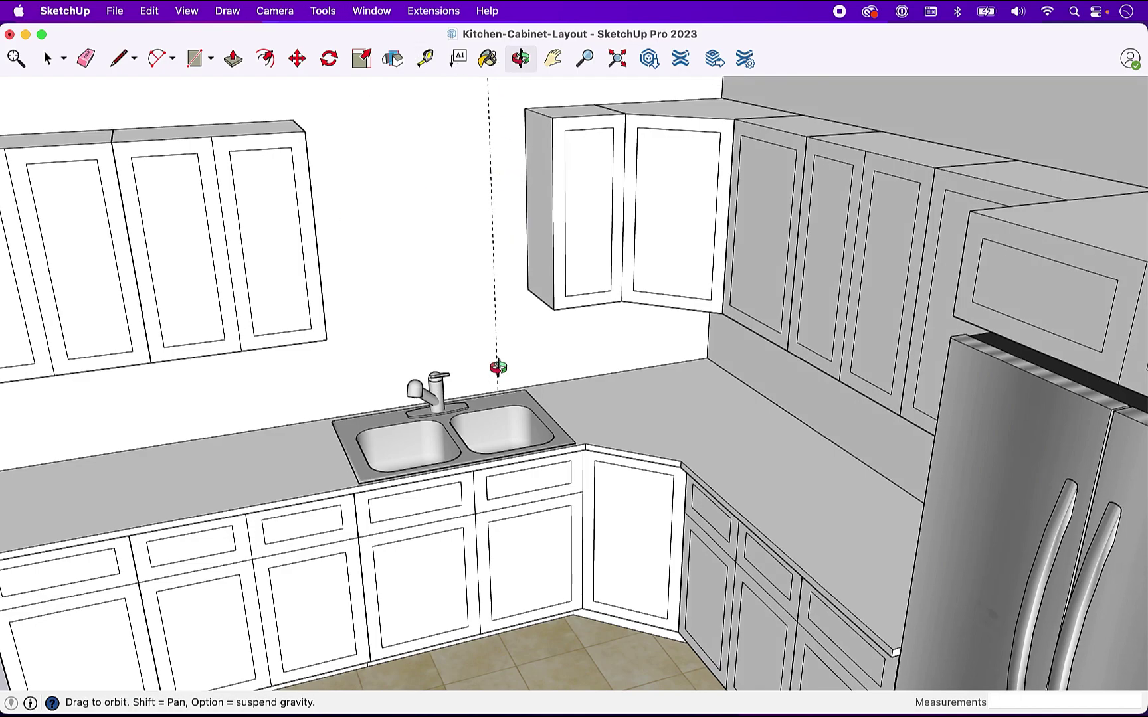
pyautogui.moveTo(499, 359); pyautogui.dragTo(394, 370)
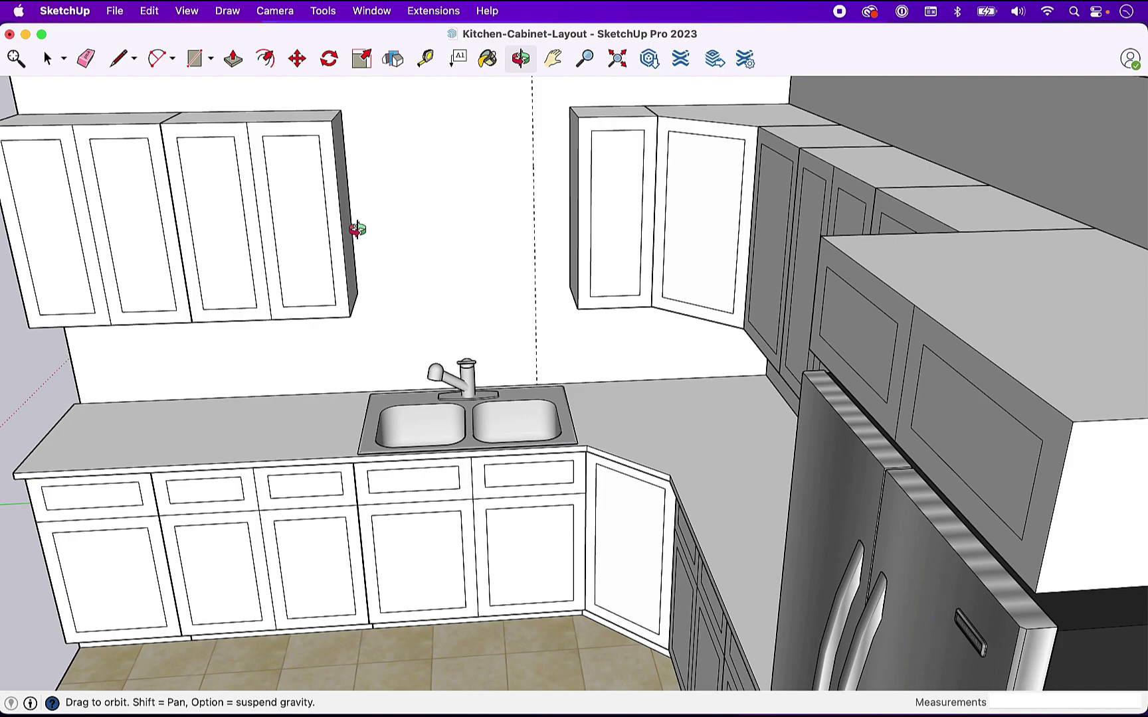
pyautogui.click(425, 59)
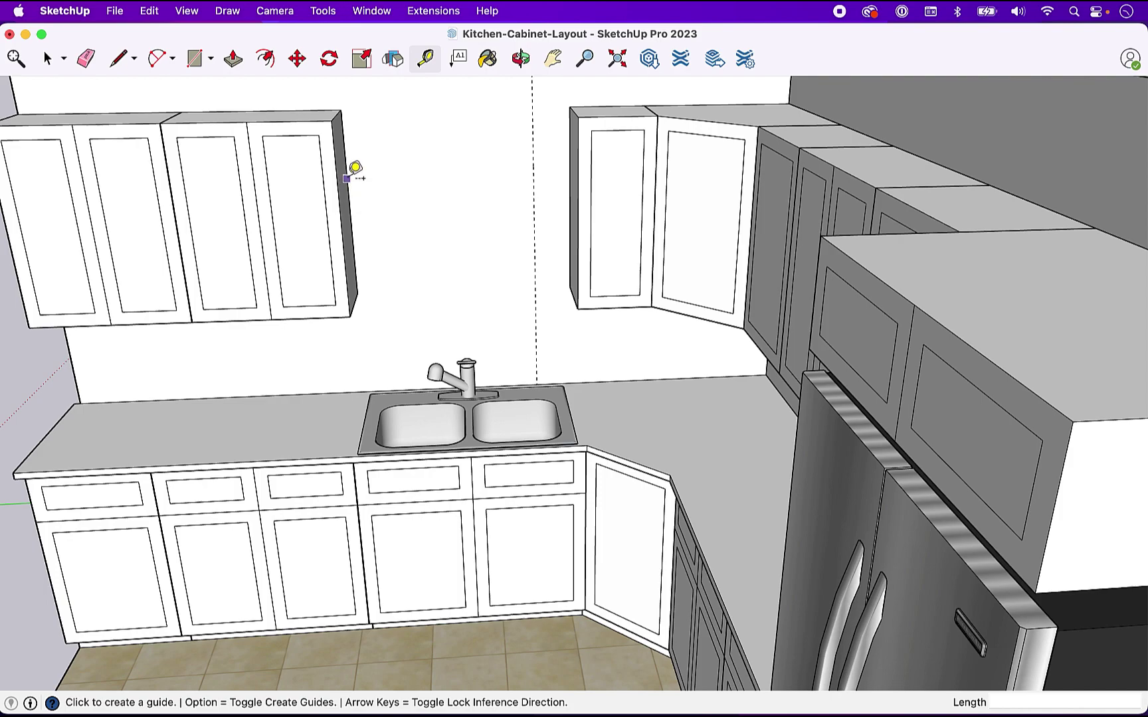
pyautogui.click(347, 179)
pyautogui.write('6 7/16"')
pyautogui.press('Return')
pyautogui.click(584, 382)
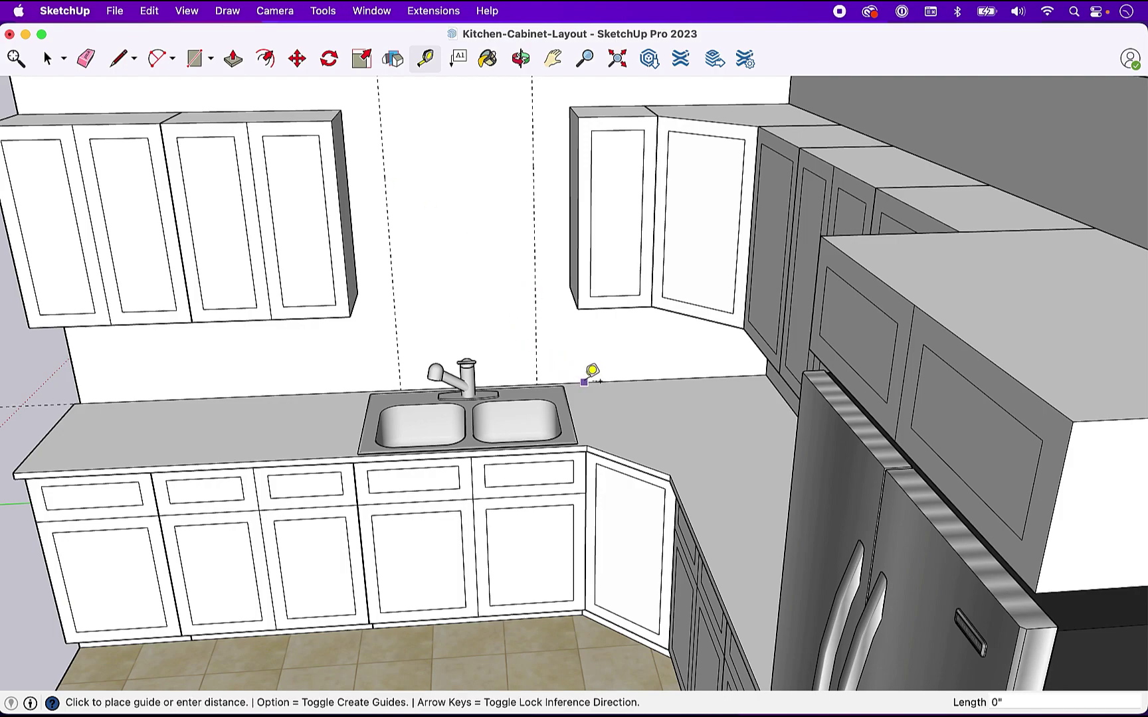
pyautogui.write('8')
pyautogui.press('Return')
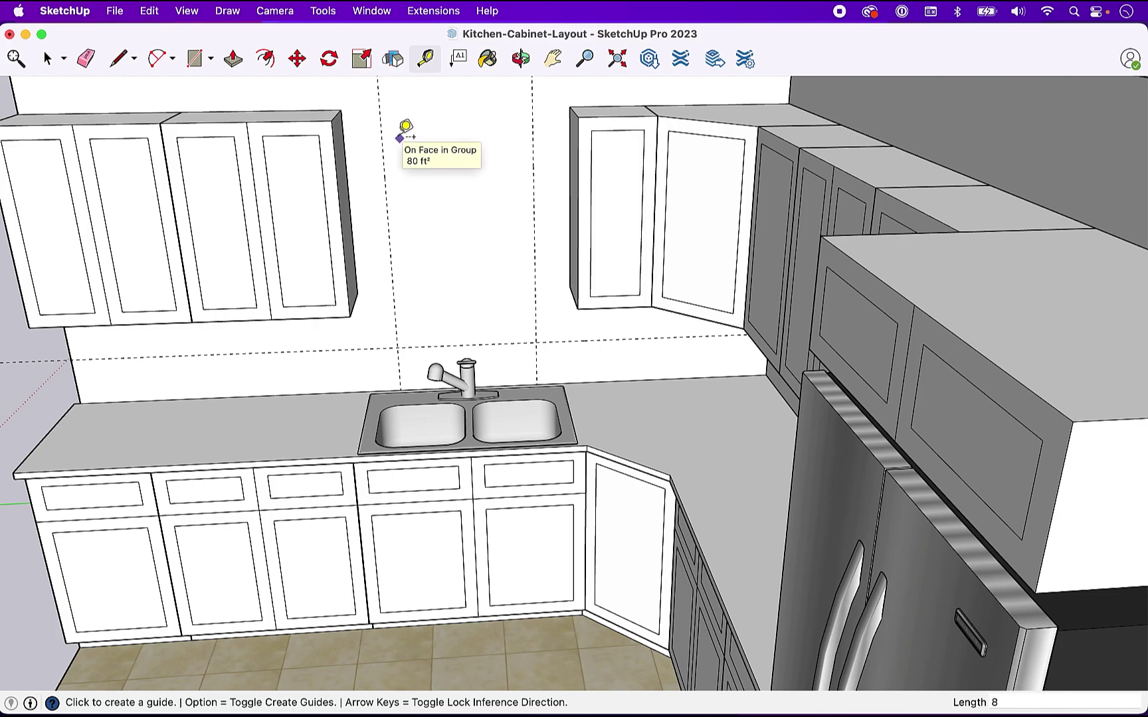
# Draw a line from the cabinet's top corner to the guide intersection.
pyautogui.press('l')
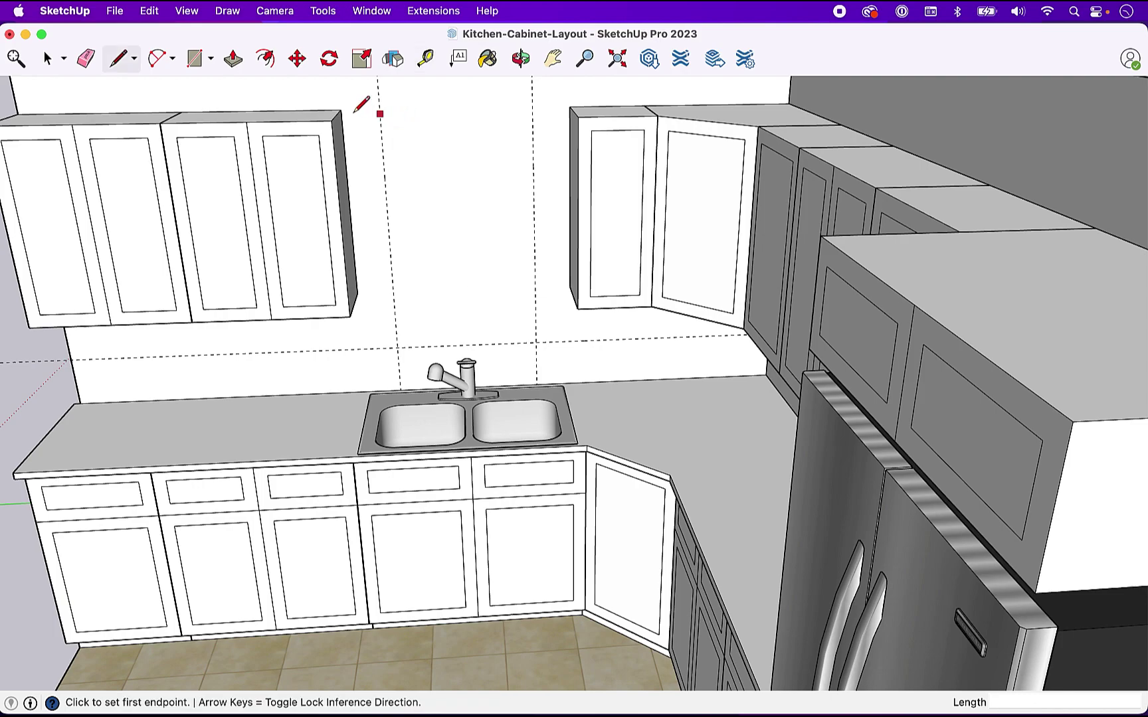
pyautogui.click(341, 110)
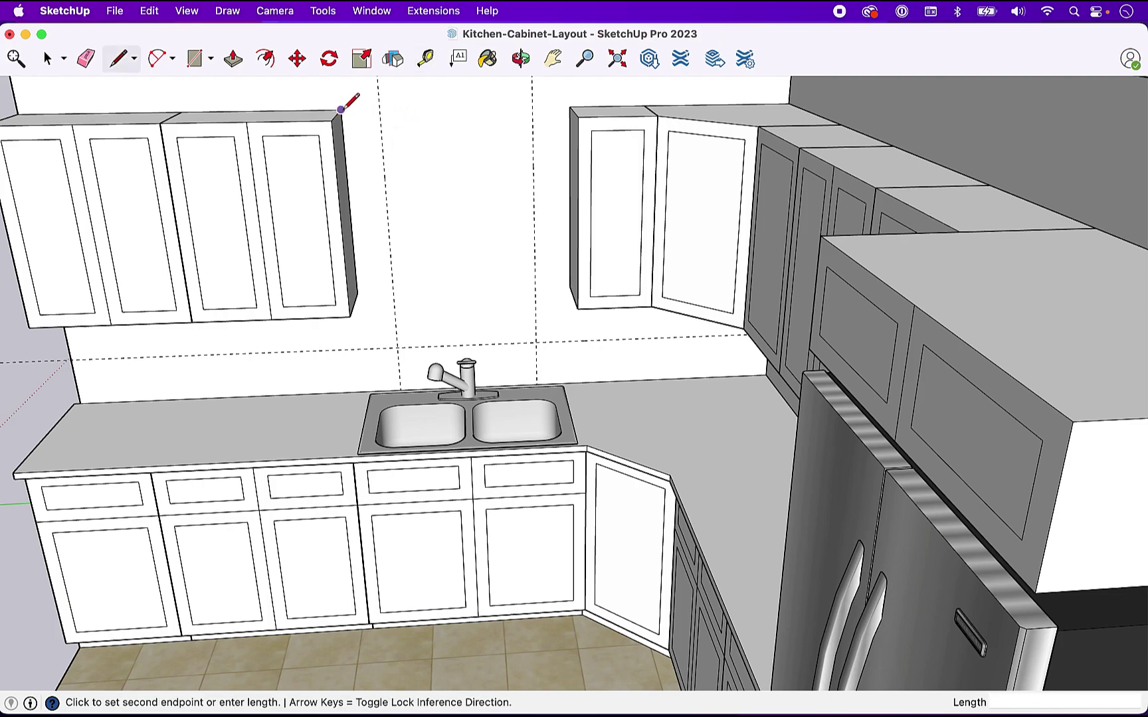
pyautogui.click(532, 107)
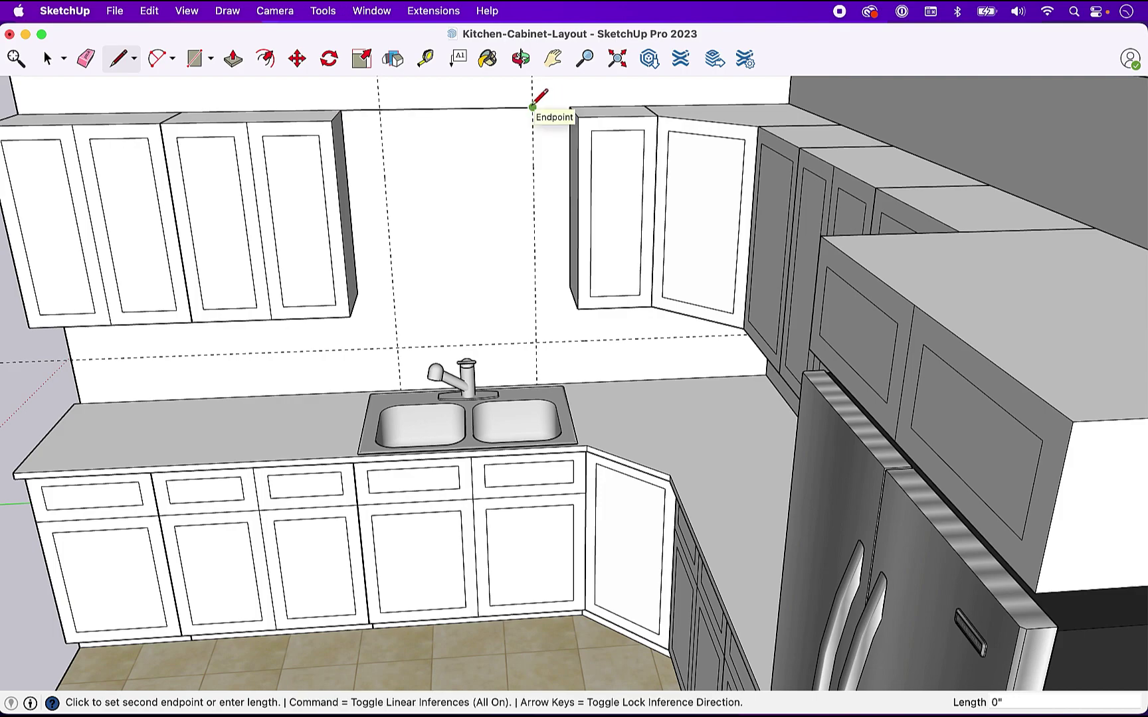
pyautogui.press('Escape')
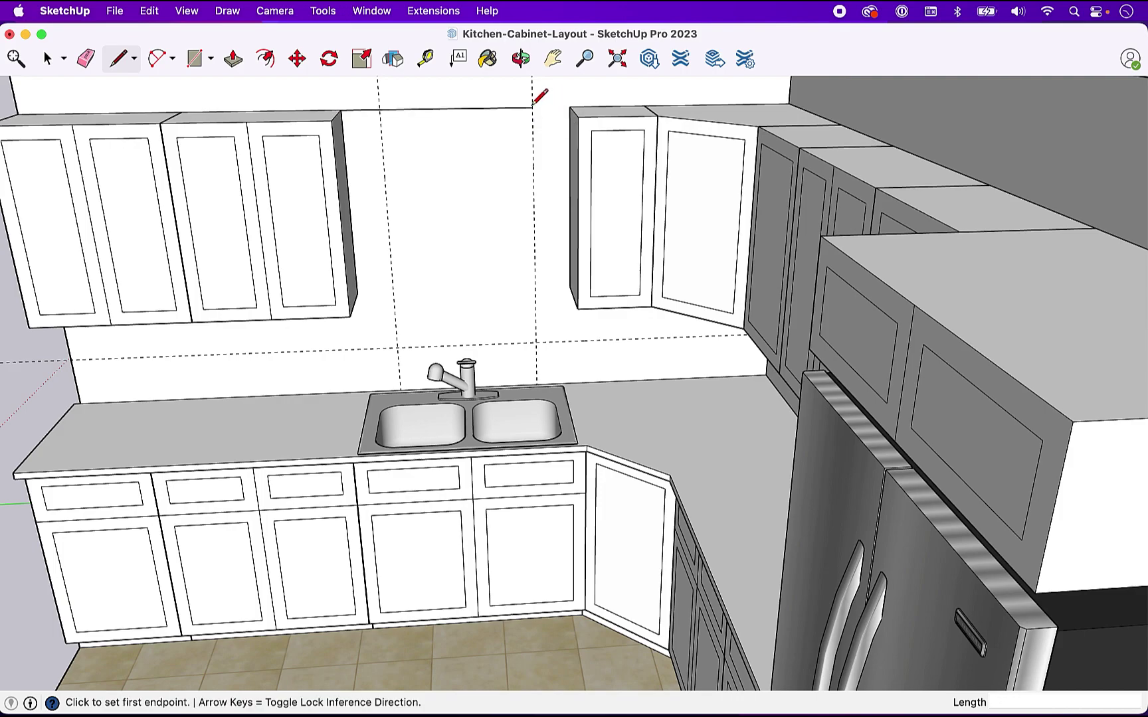
# Draw a roughly 3' 4" by 2' window rectangle between the guide intersections.
pyautogui.press('r')
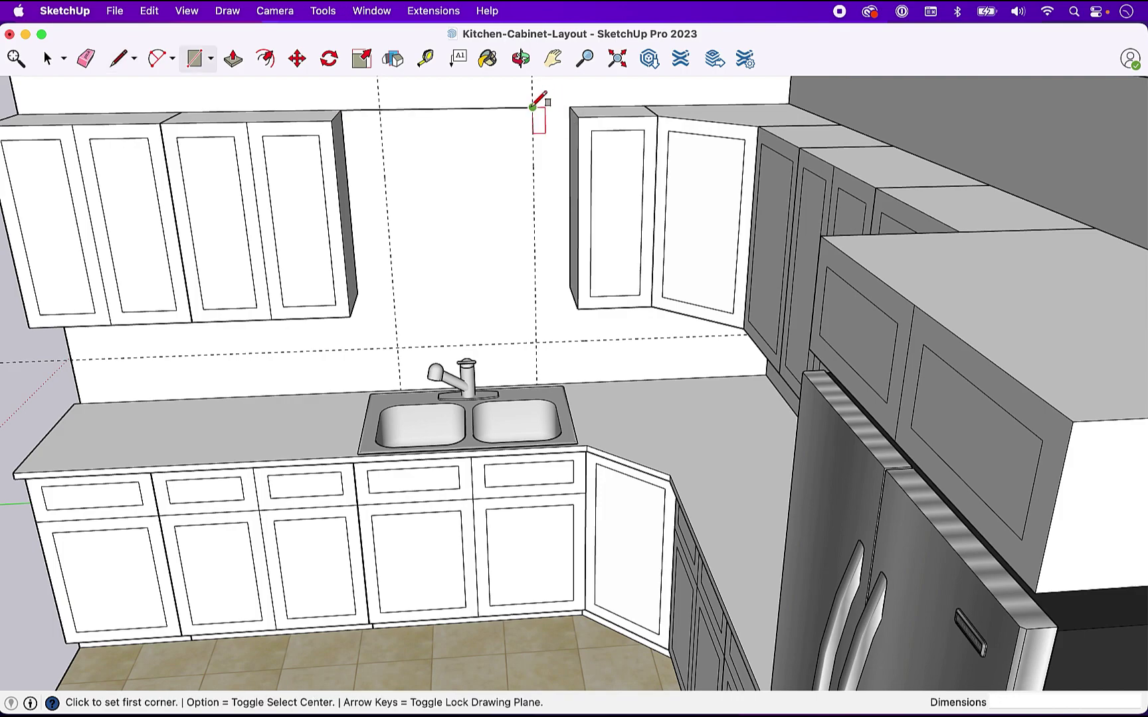
pyautogui.click(379, 109)
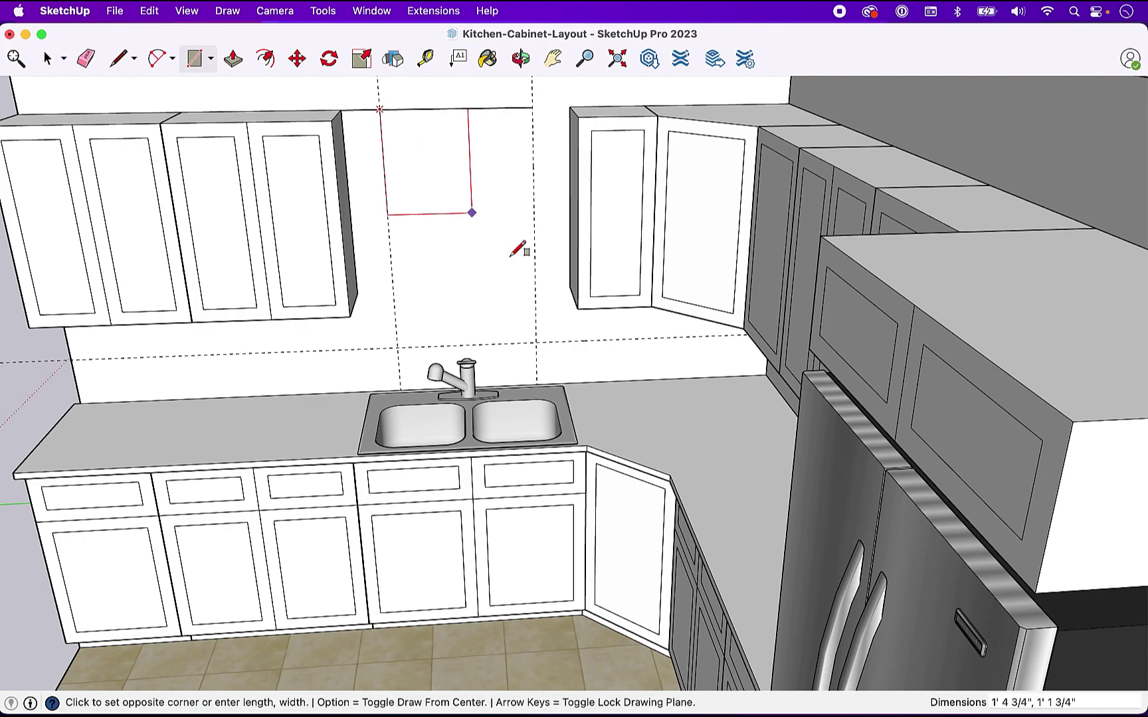
pyautogui.click(536, 343)
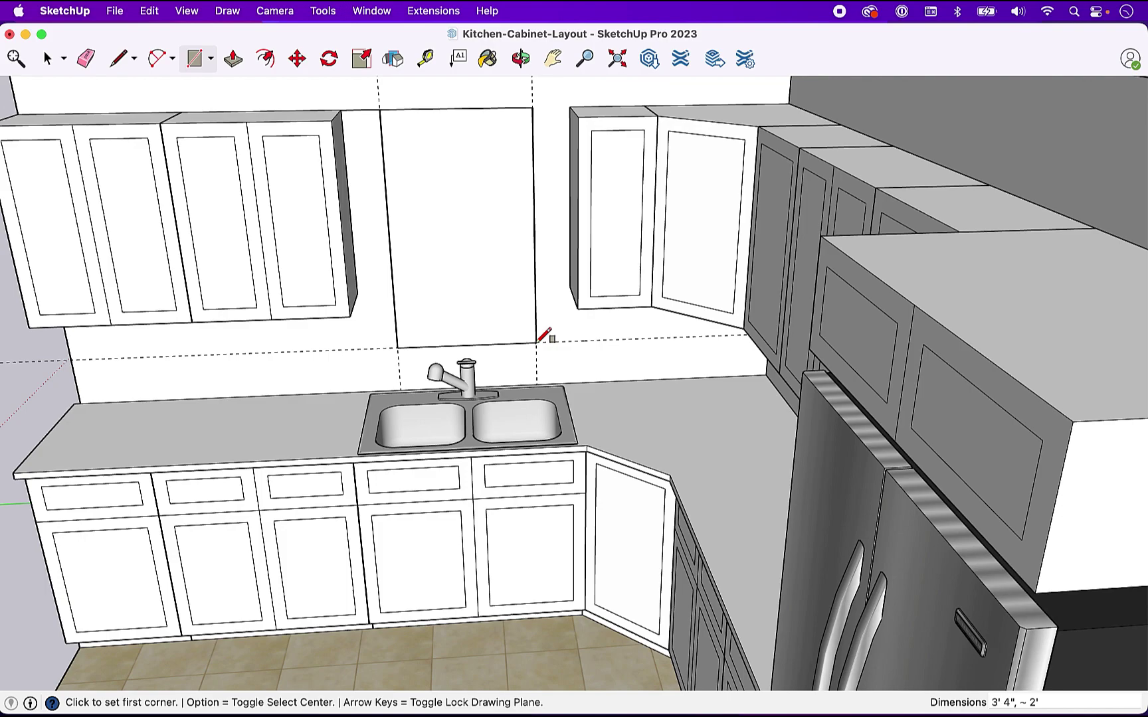
pyautogui.press('e')
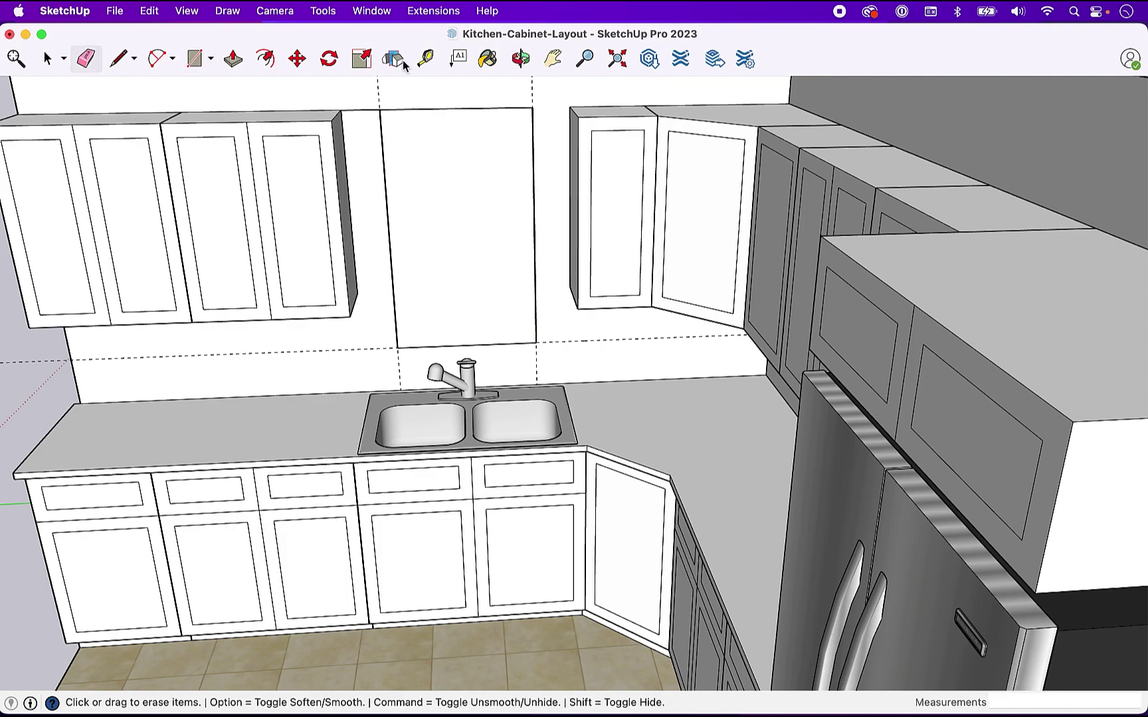
pyautogui.press('space')
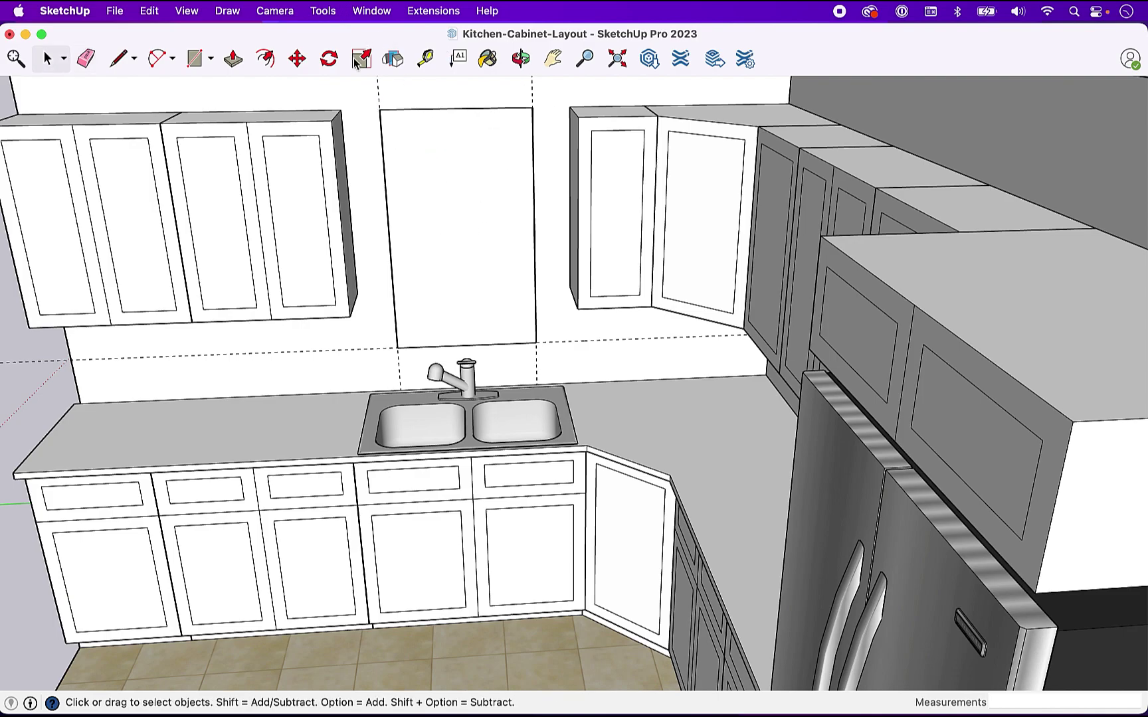
# Offset the window rectangle's edges inward by 2 inches to create a frame border.
pyautogui.click(118, 59)
pyautogui.press('space')
pyautogui.click(265, 59)
pyautogui.click(454, 118)
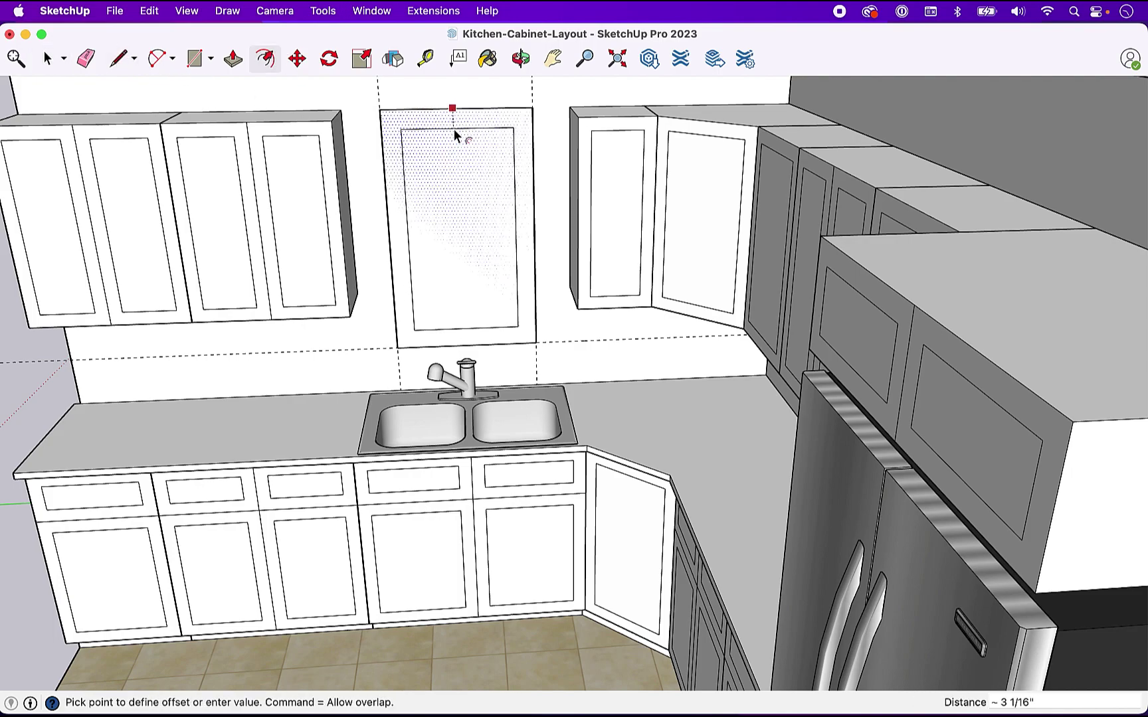
pyautogui.write('2')
pyautogui.press('Return')
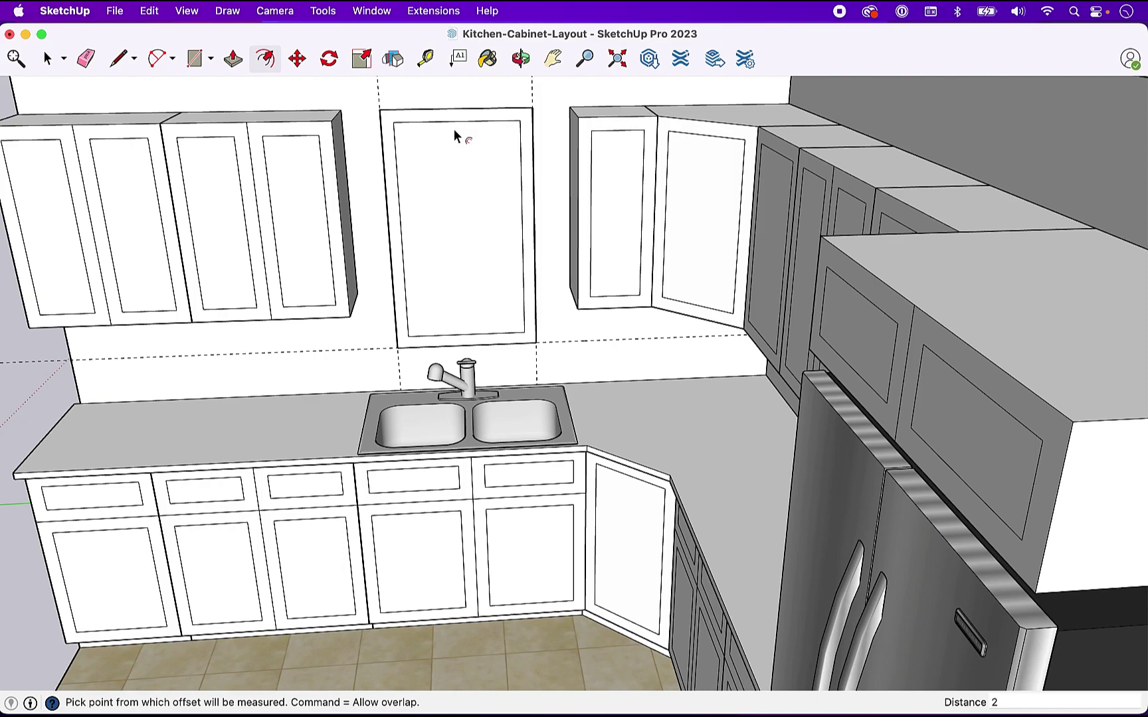
pyautogui.press('space')
pyautogui.click(120, 60)
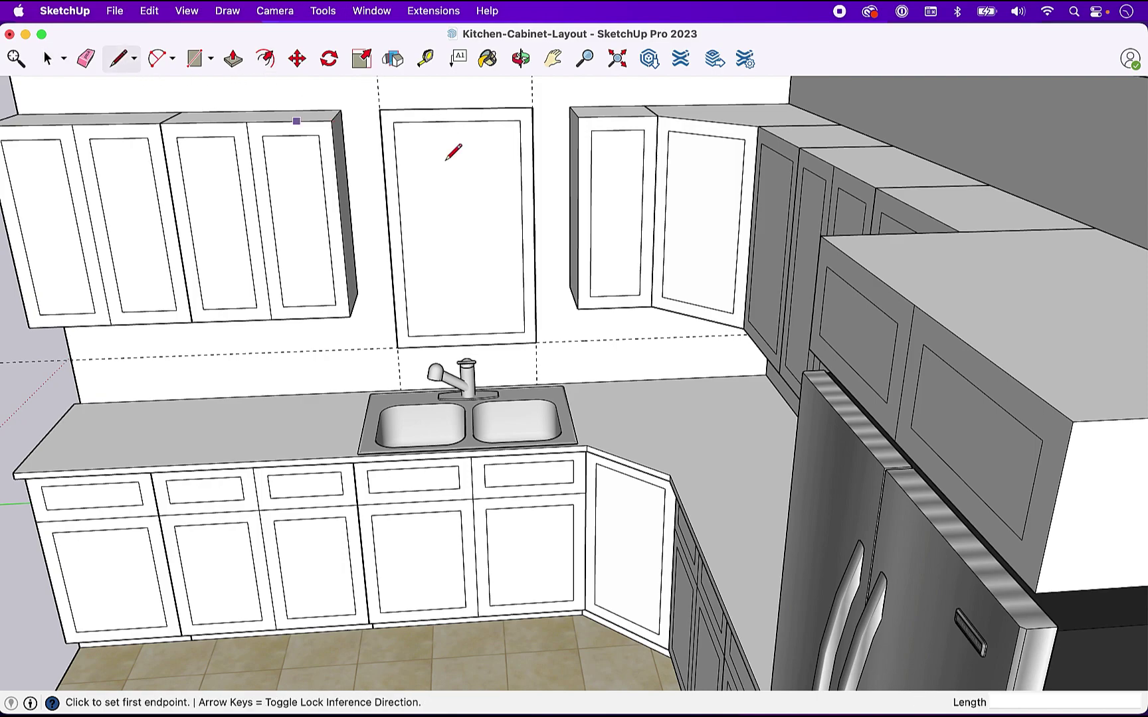
# Draw a vertical midpoint line and three horizontal lines across the panel, forming a 2-by-4 pane grid.
pyautogui.click(457, 121)
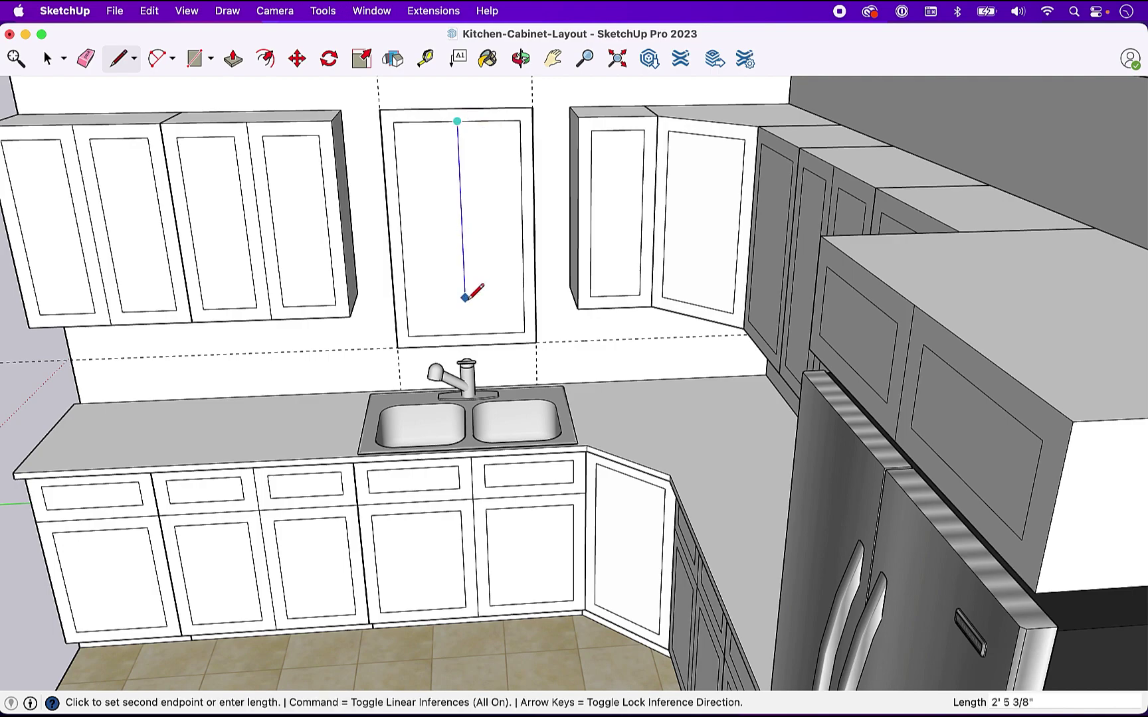
pyautogui.click(465, 333)
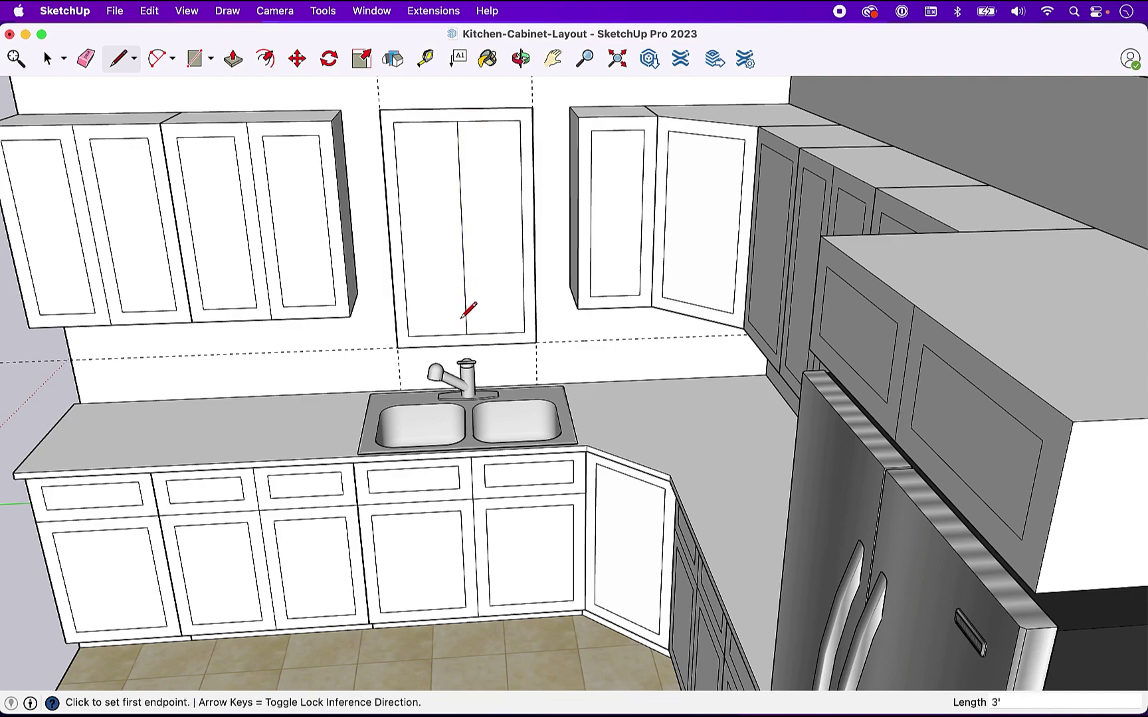
pyautogui.click(401, 233)
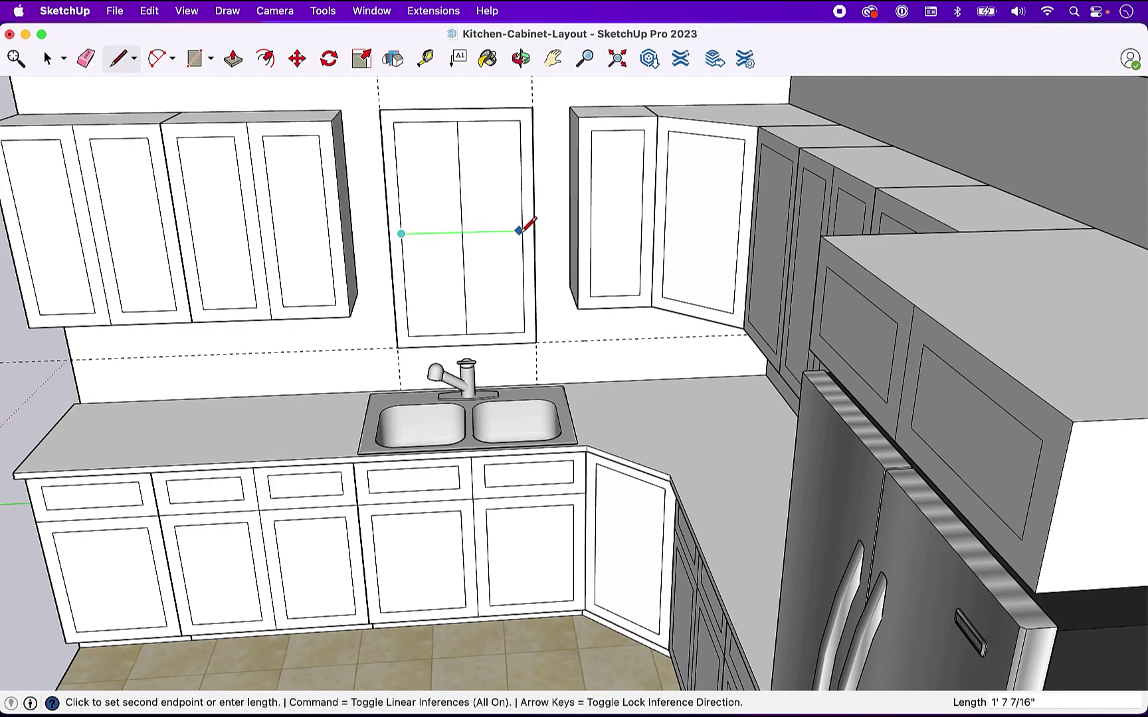
pyautogui.click(525, 232)
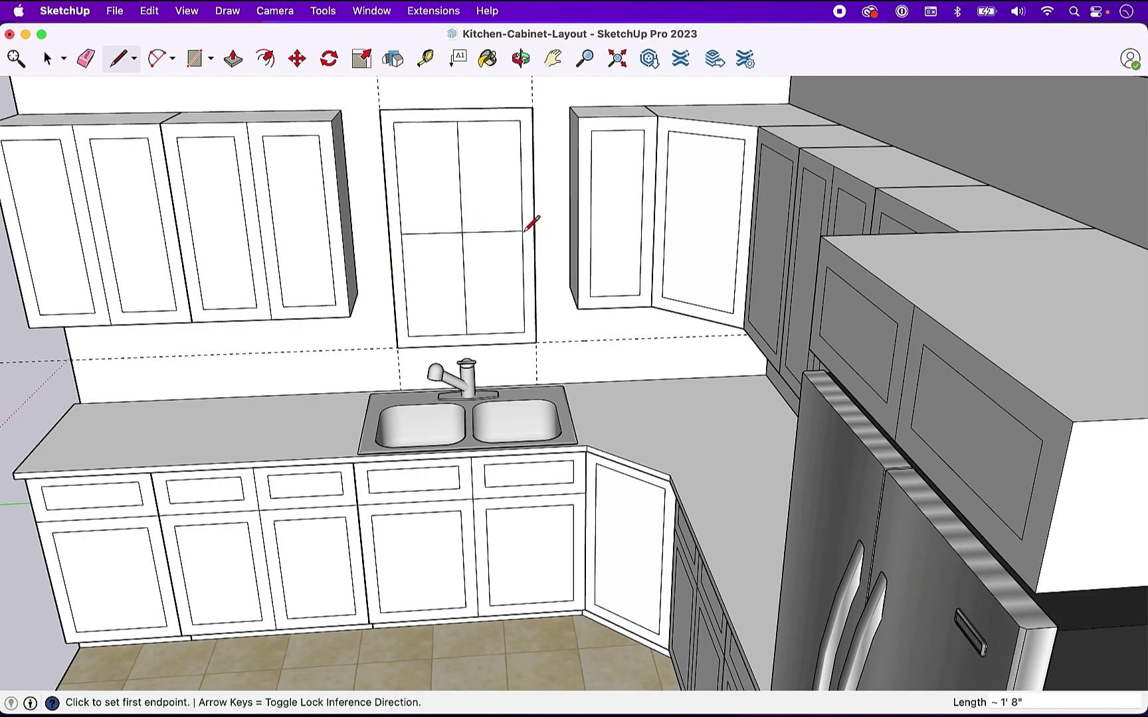
pyautogui.click(397, 178)
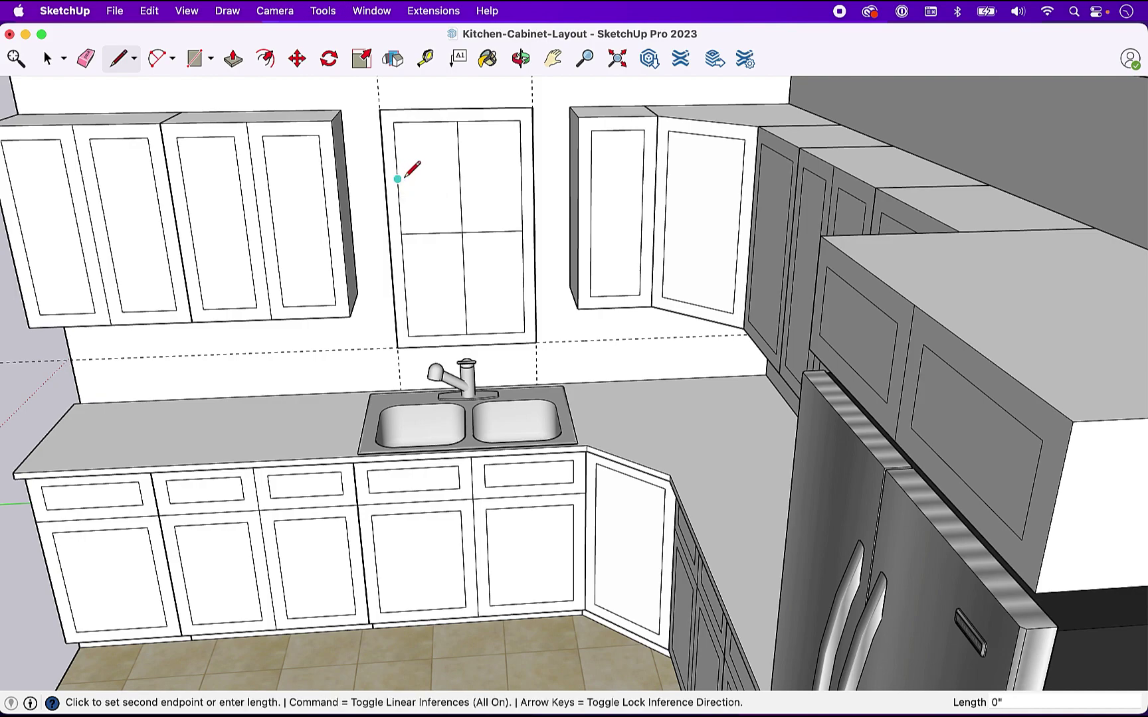
pyautogui.click(521, 178)
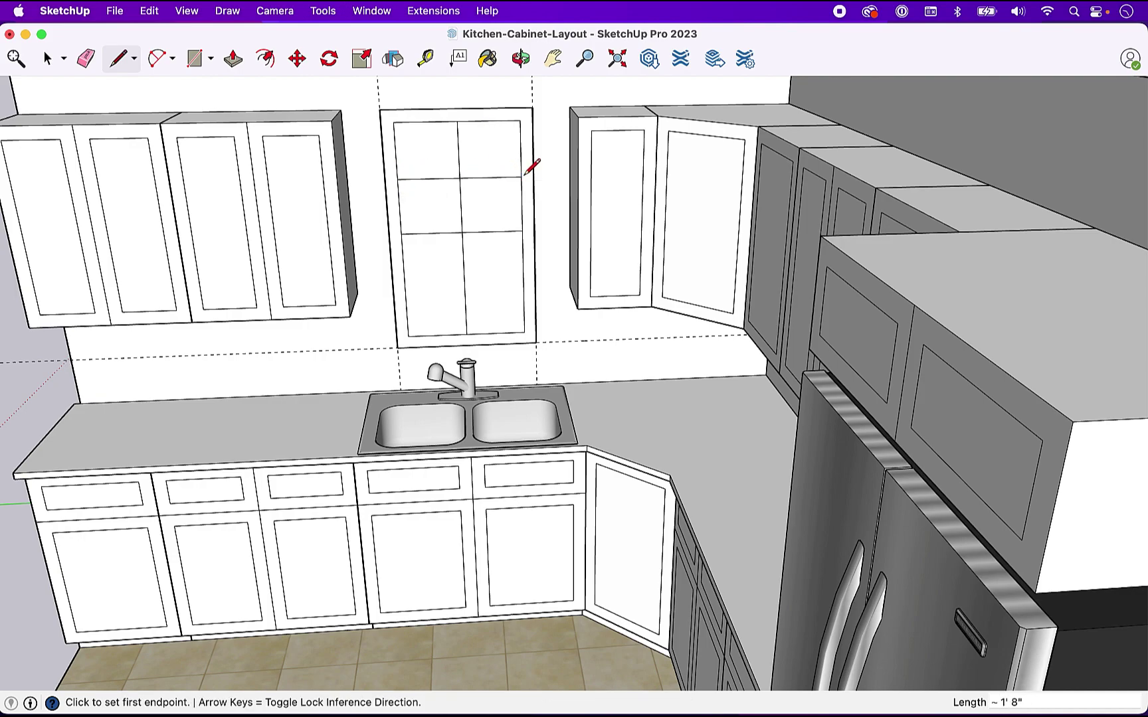
pyautogui.click(405, 286)
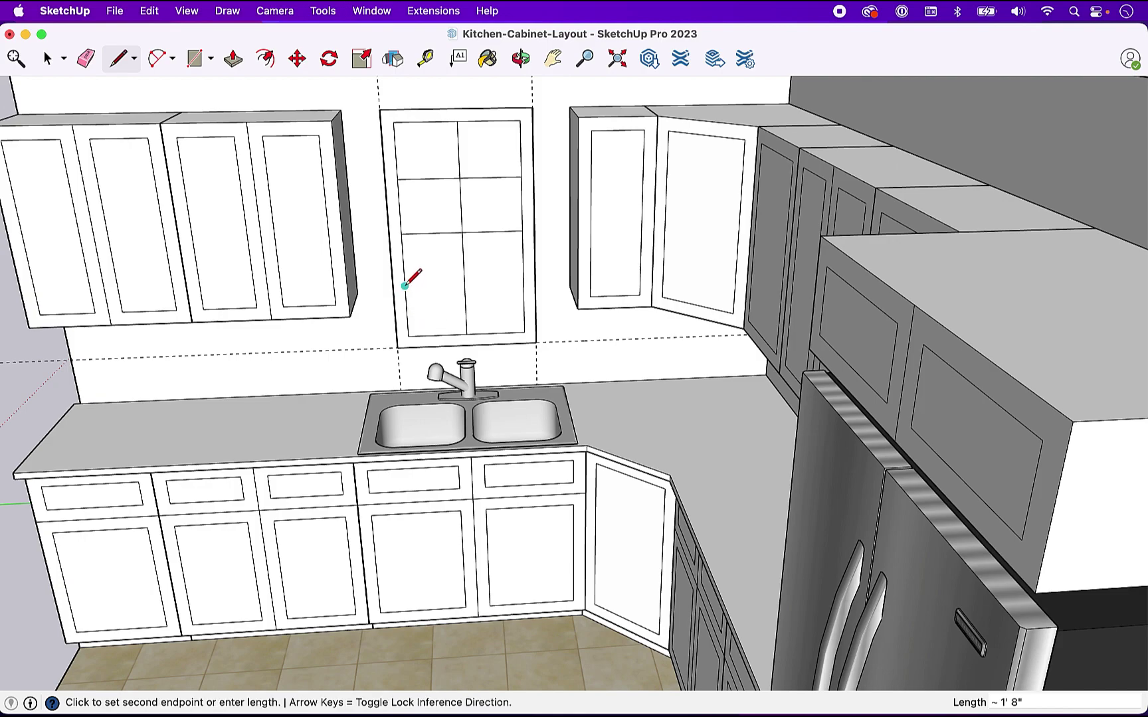
pyautogui.click(524, 284)
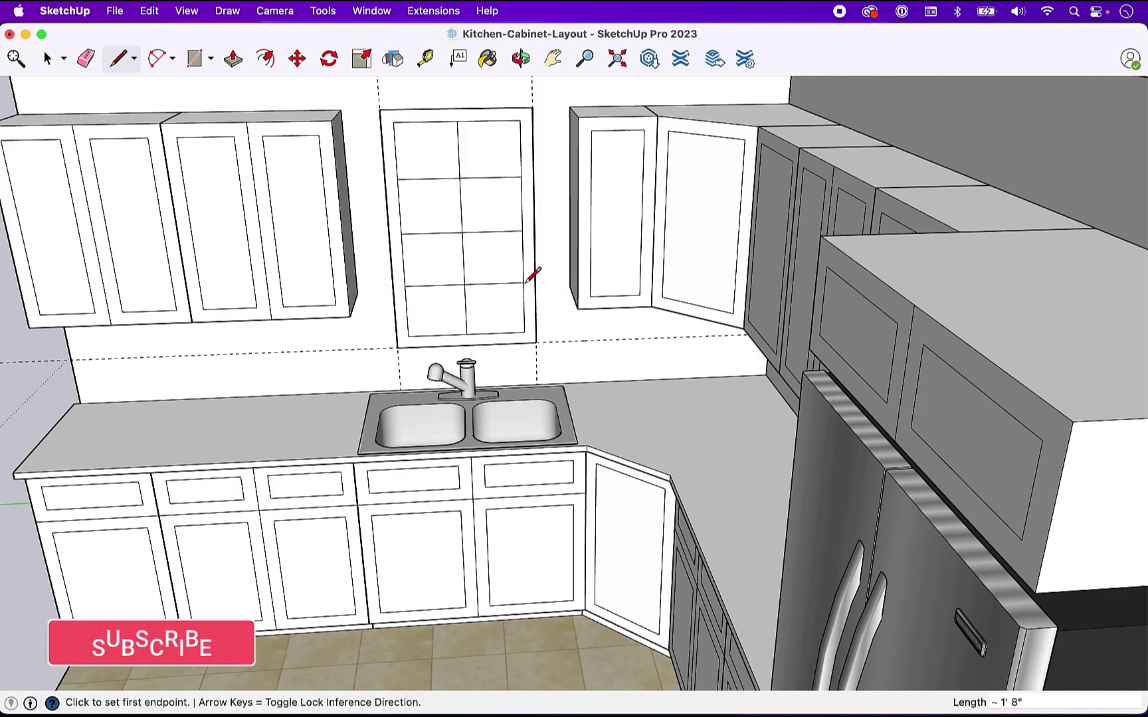
pyautogui.scroll(-10, 526, 283)
# Apply the translucent teal glass from Glass and Mirrors to the window panes via Entity Info.
pyautogui.press('space')
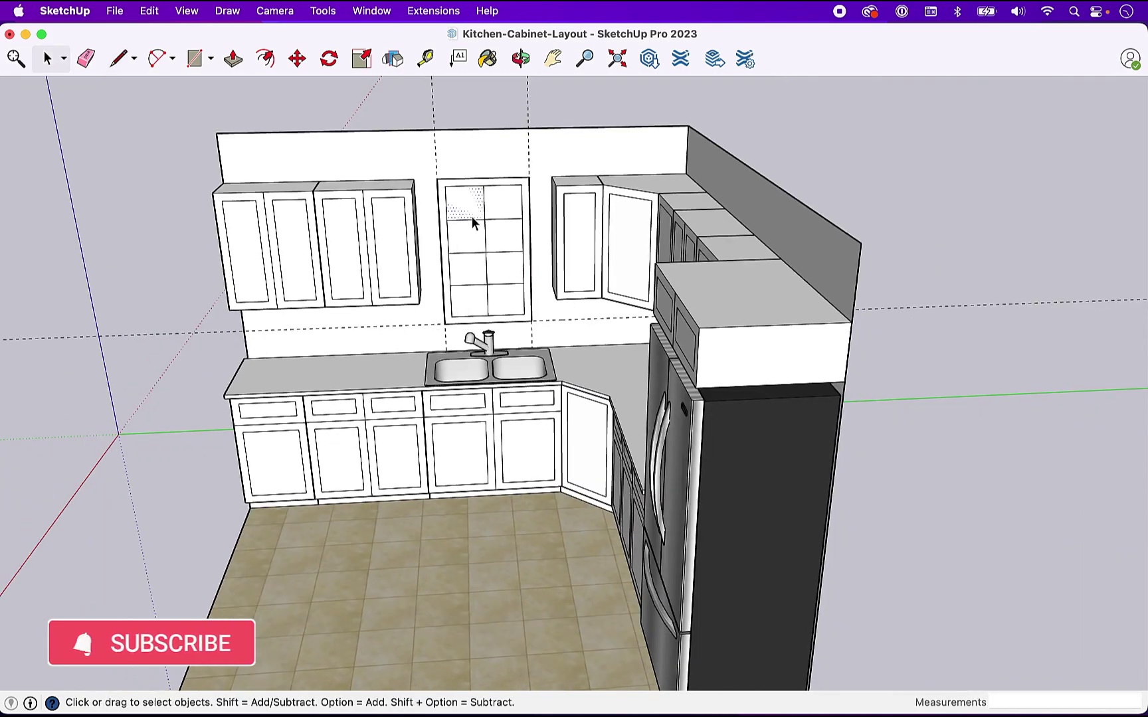
pyautogui.rightClick(471, 216)
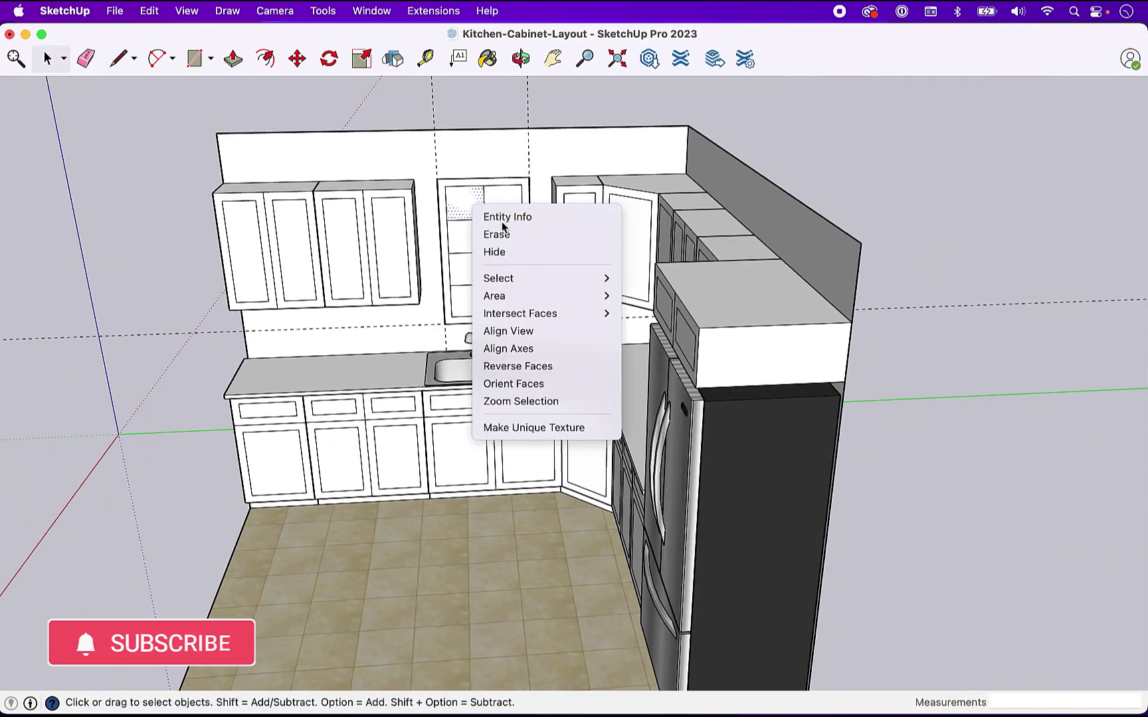
pyautogui.click(503, 218)
pyautogui.click(875, 503)
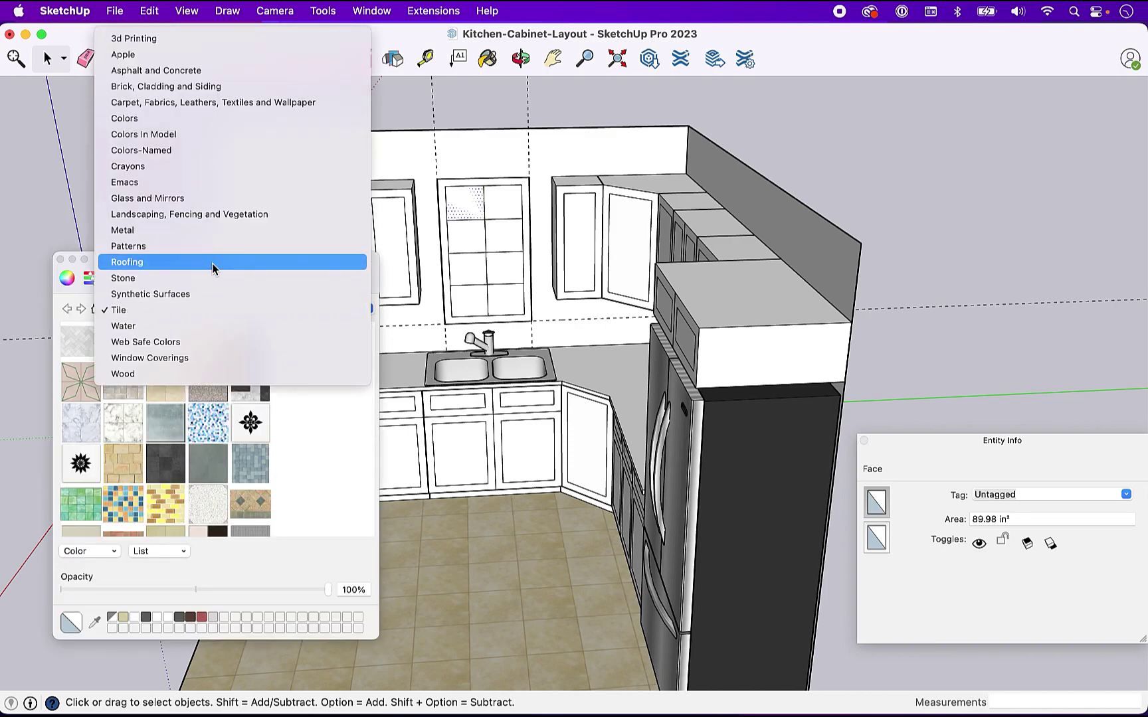
pyautogui.click(172, 198)
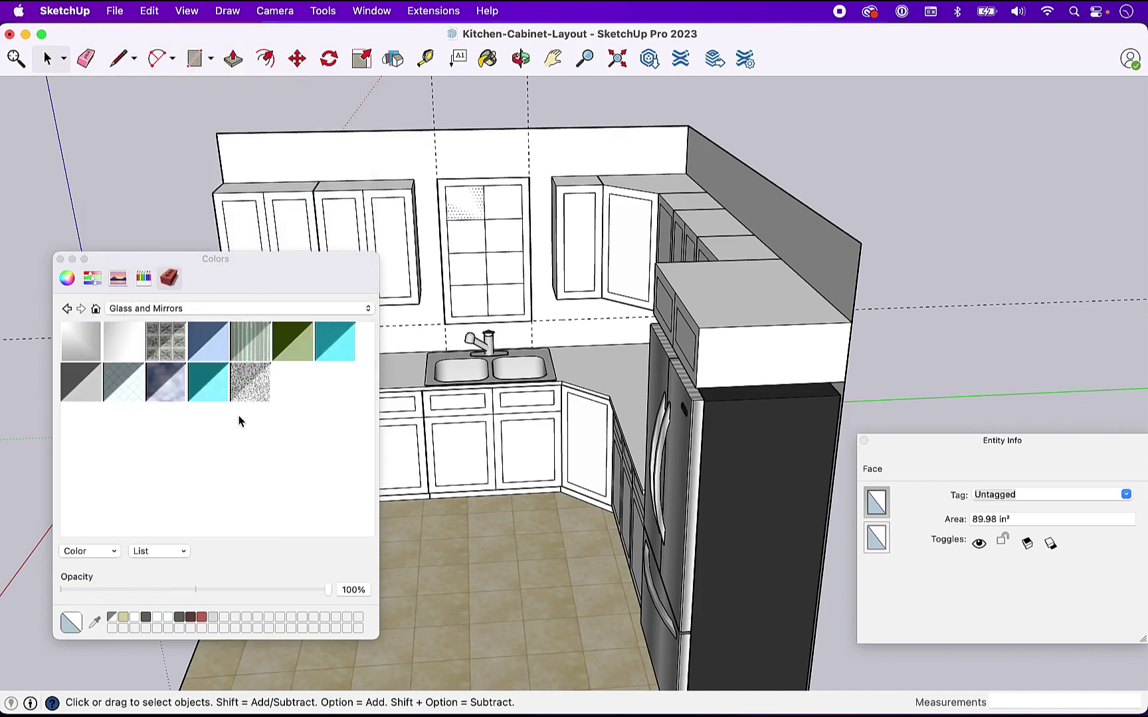
pyautogui.click(209, 395)
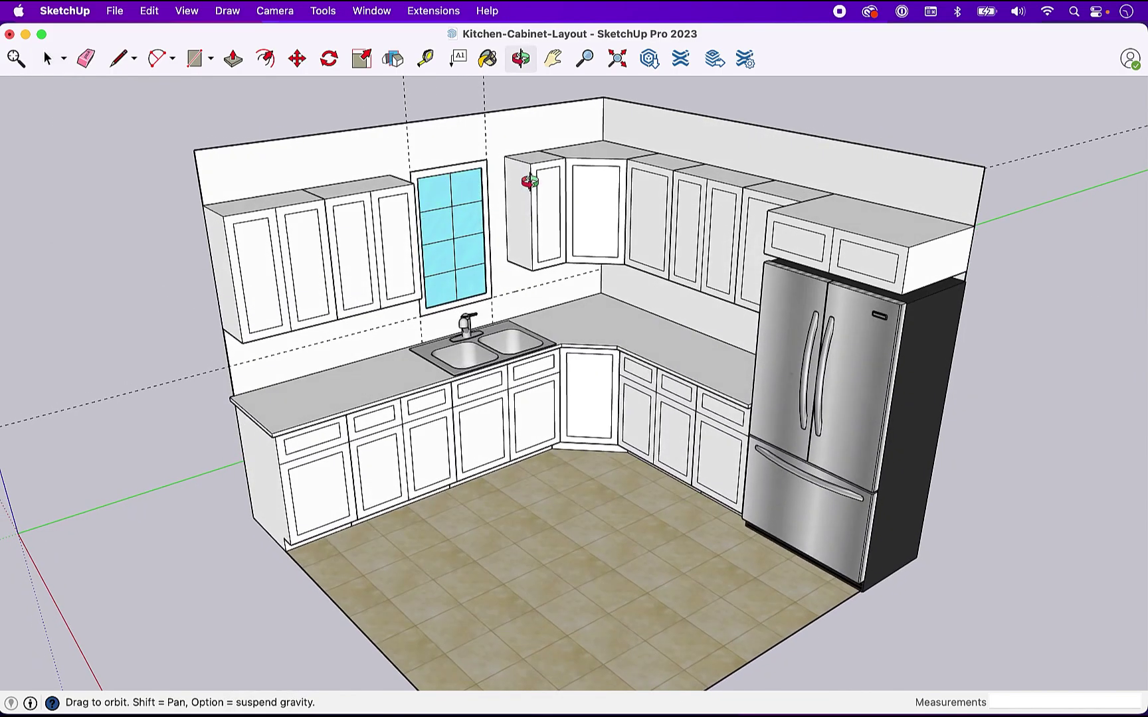
# Remove all guides with Edit > Delete Guides and orbit the view toward the sink window.
pyautogui.click(552, 59)
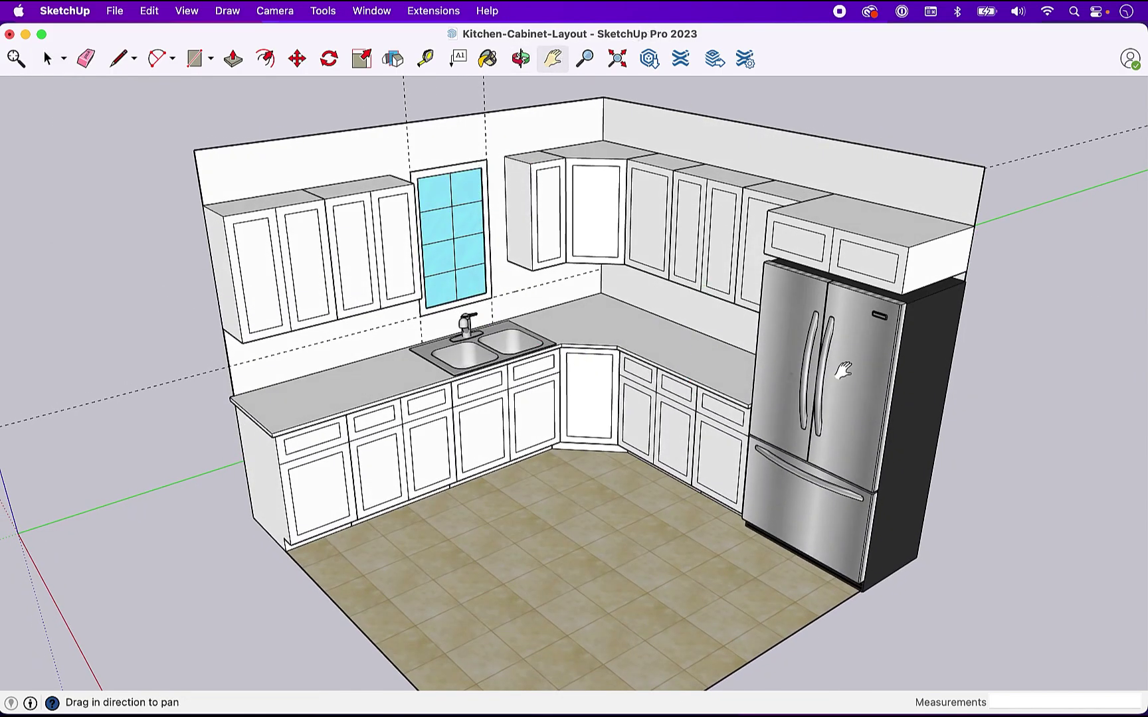
pyautogui.moveTo(843, 369); pyautogui.dragTo(842, 325)
pyautogui.click(520, 58)
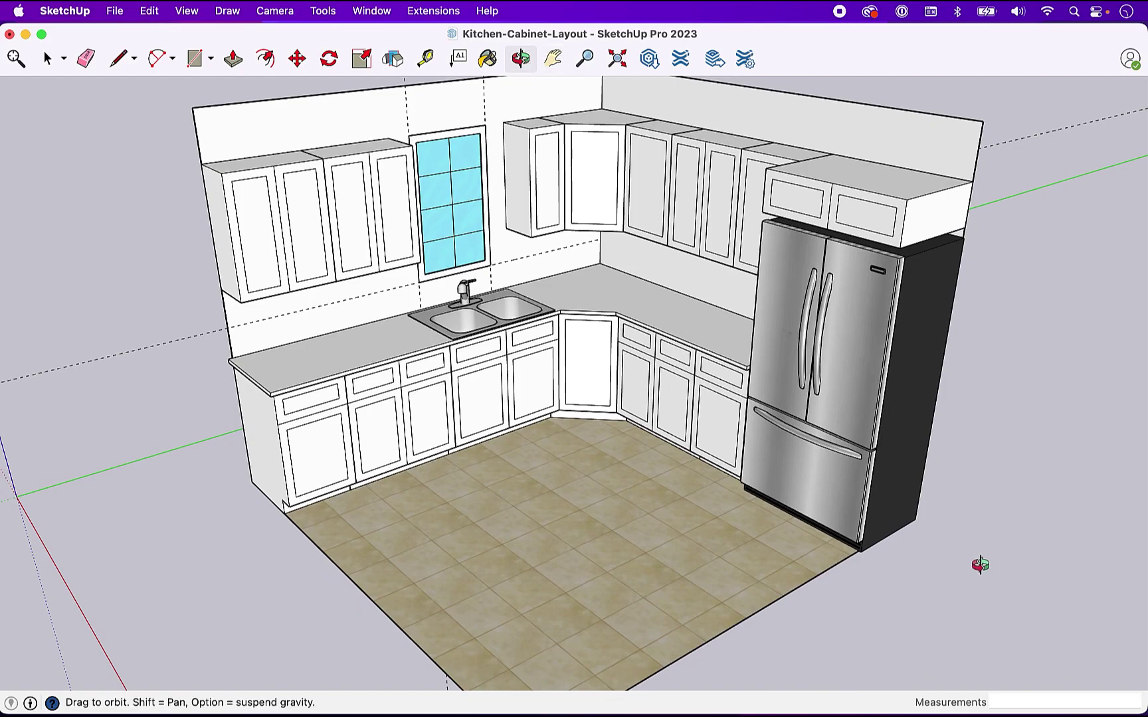
pyautogui.moveTo(995, 592); pyautogui.dragTo(1030, 572)
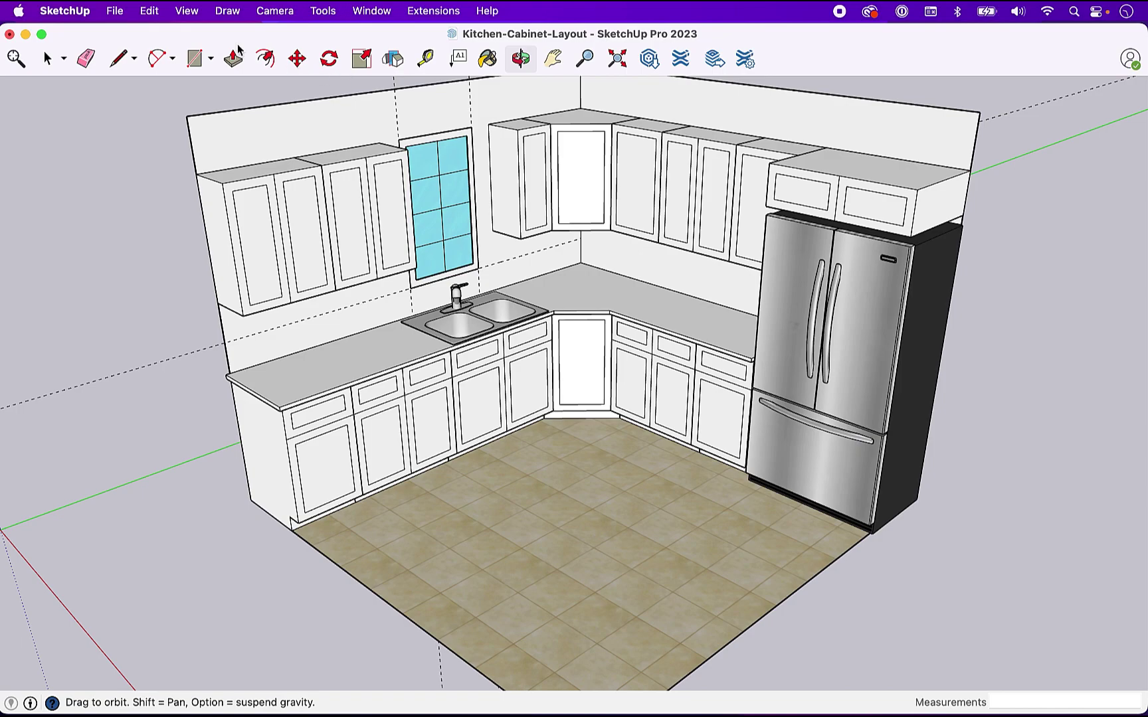
pyautogui.click(115, 11)
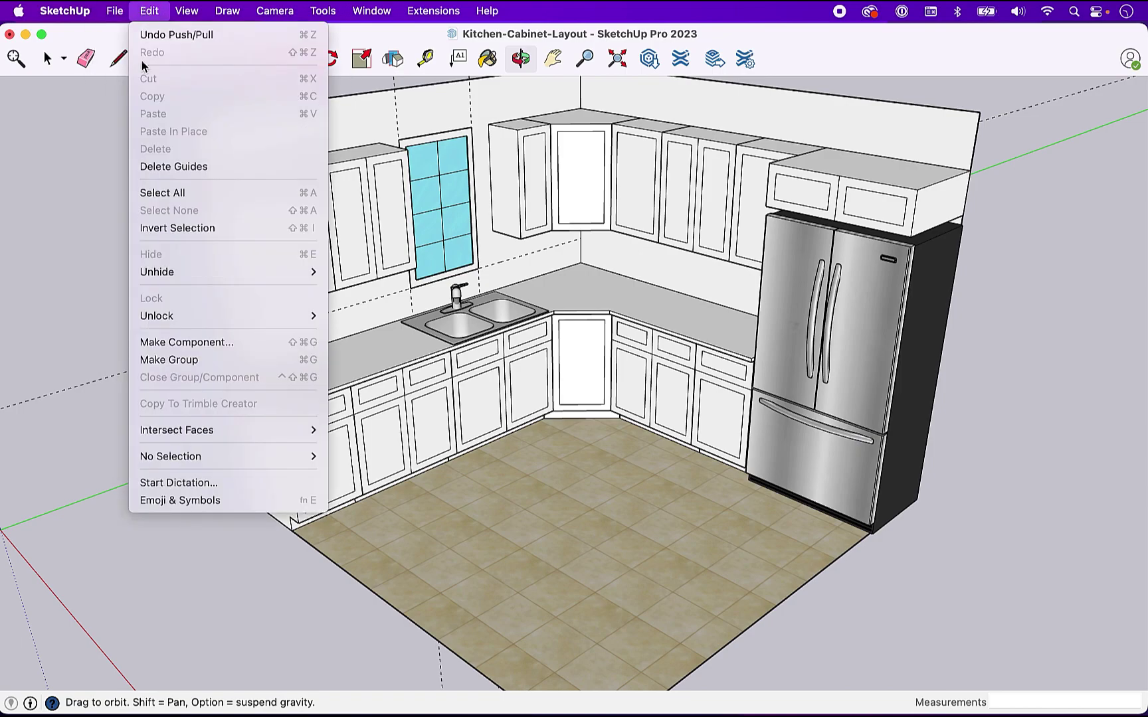
pyautogui.click(164, 162)
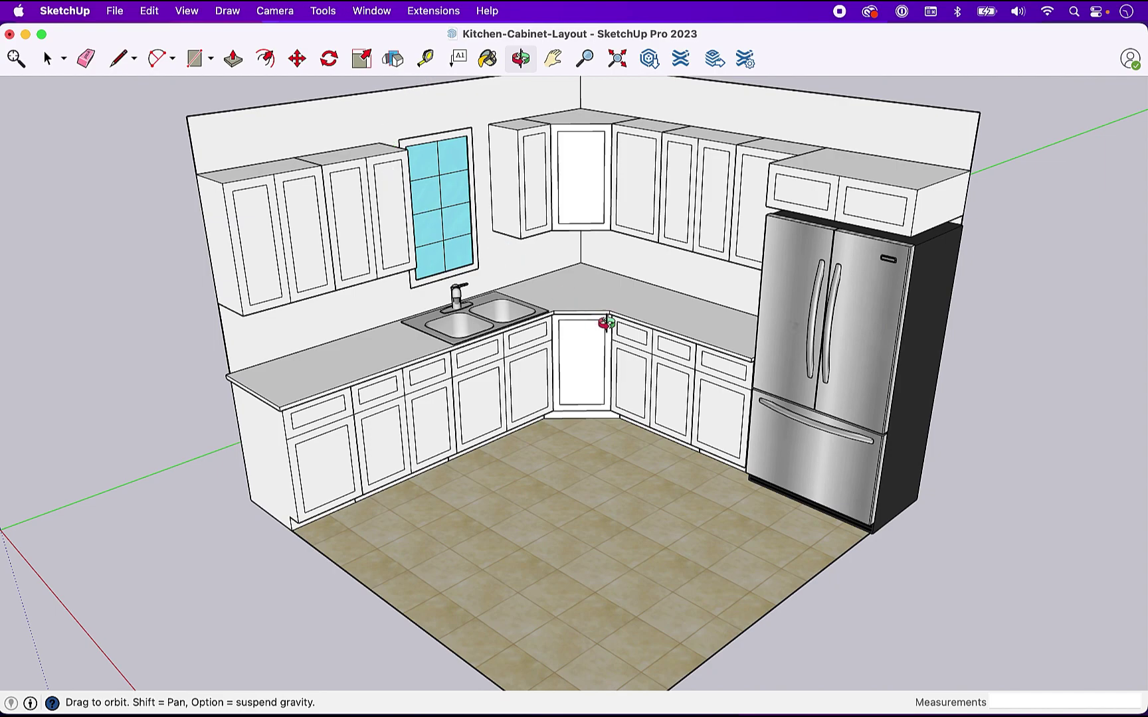
pyautogui.scroll(3, 518, 146)
pyautogui.press('t')
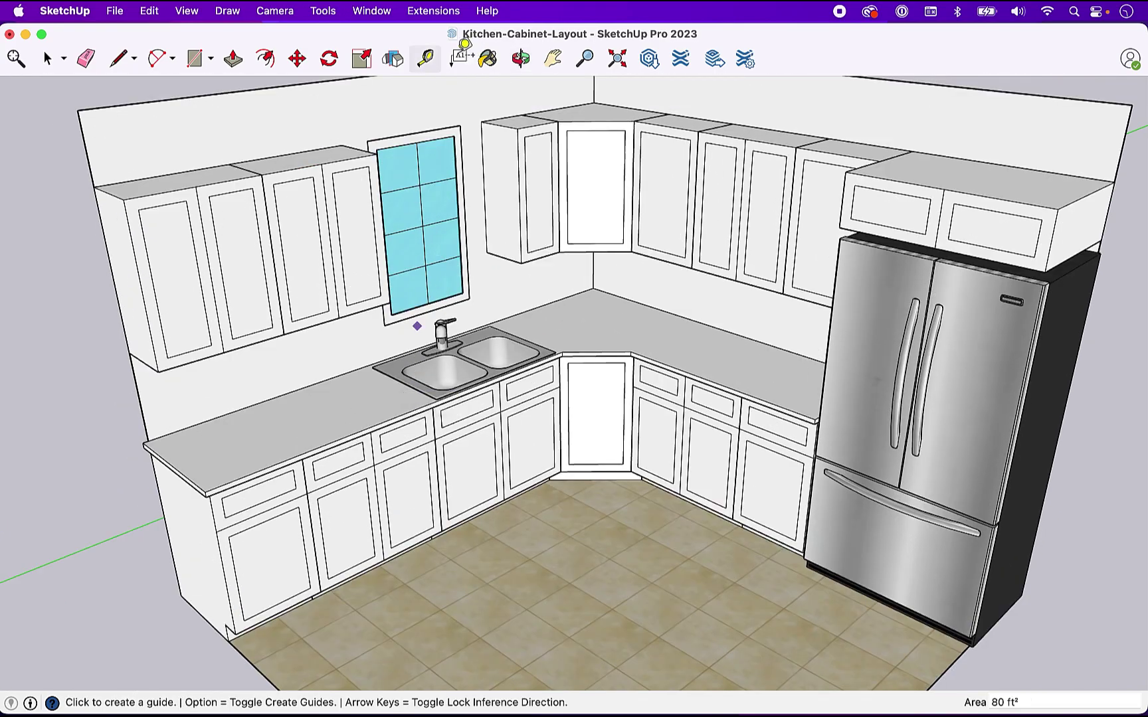
pyautogui.click(522, 60)
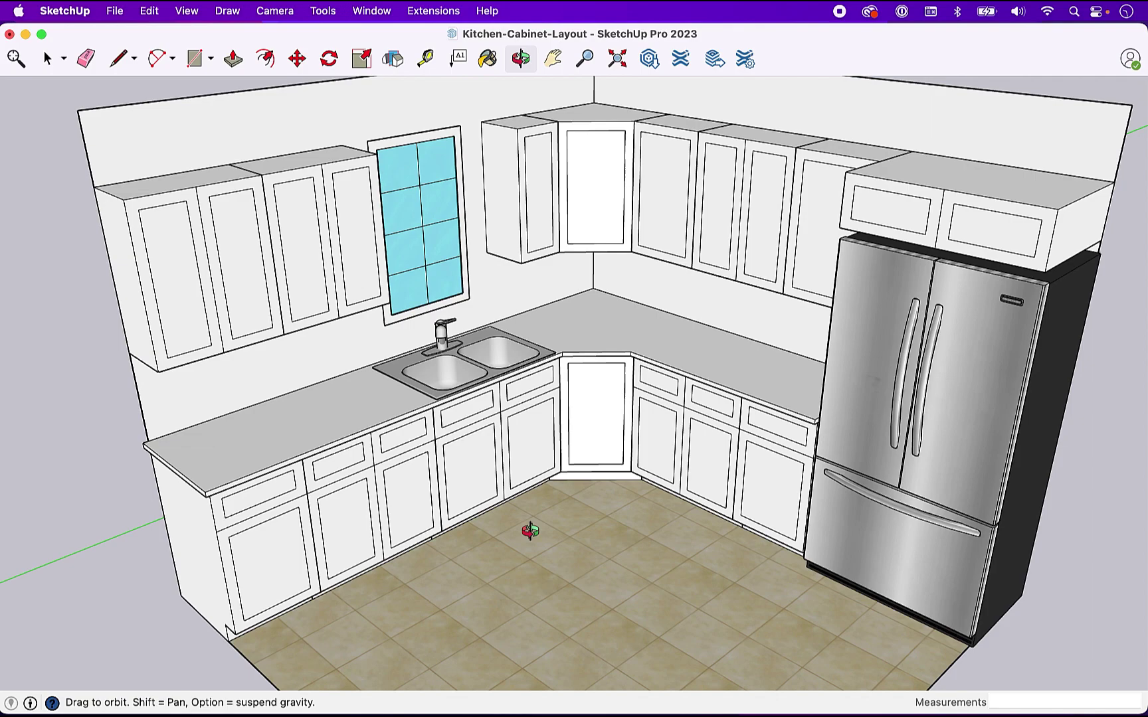
pyautogui.moveTo(528, 530); pyautogui.dragTo(435, 513)
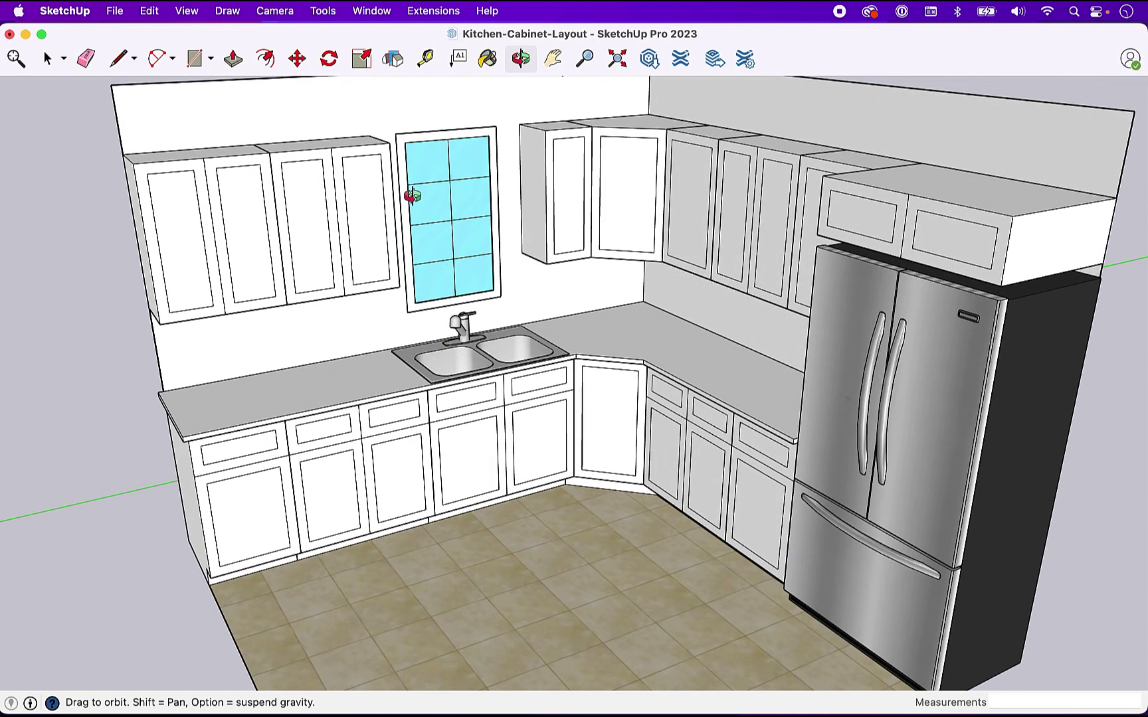
# Draw a 4-inch-tall rectangle from the window's top-left corner across to the right cabinet edge.
pyautogui.press('r')
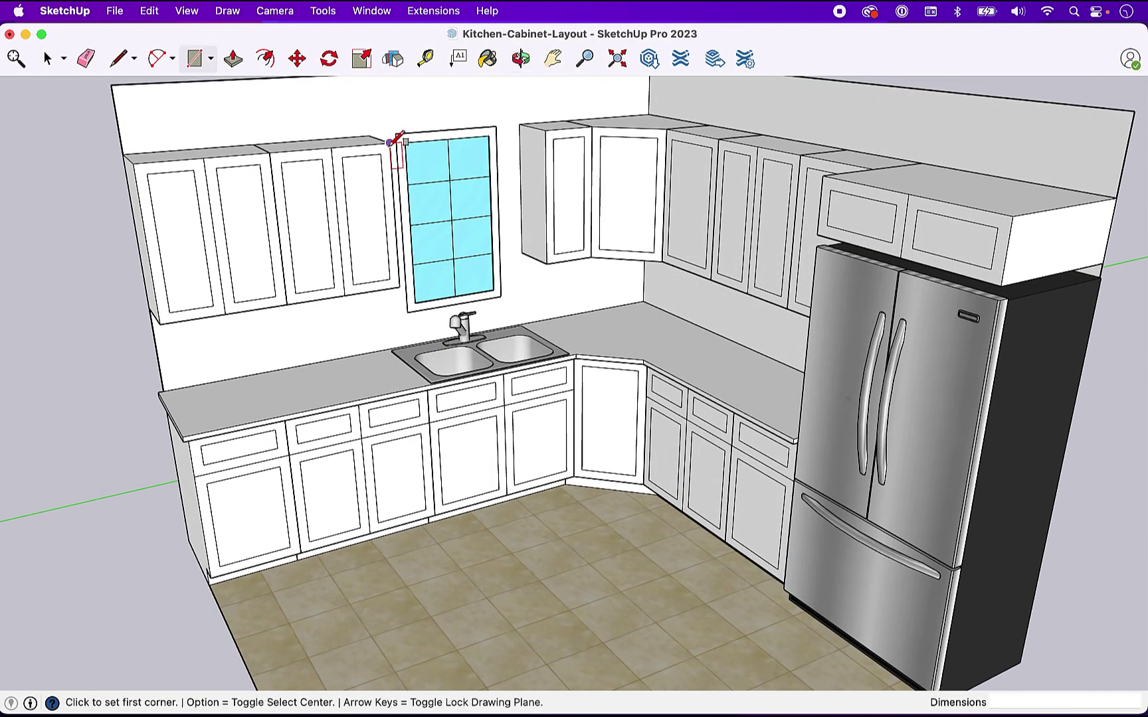
pyautogui.click(390, 142)
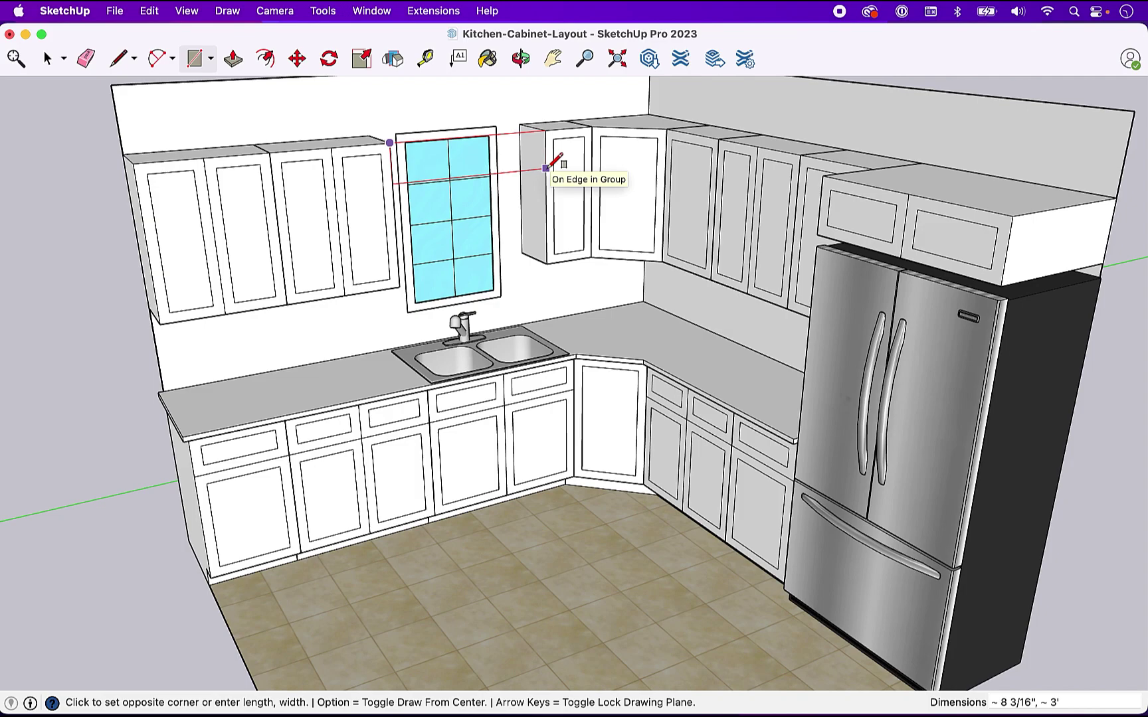
pyautogui.write('4,')
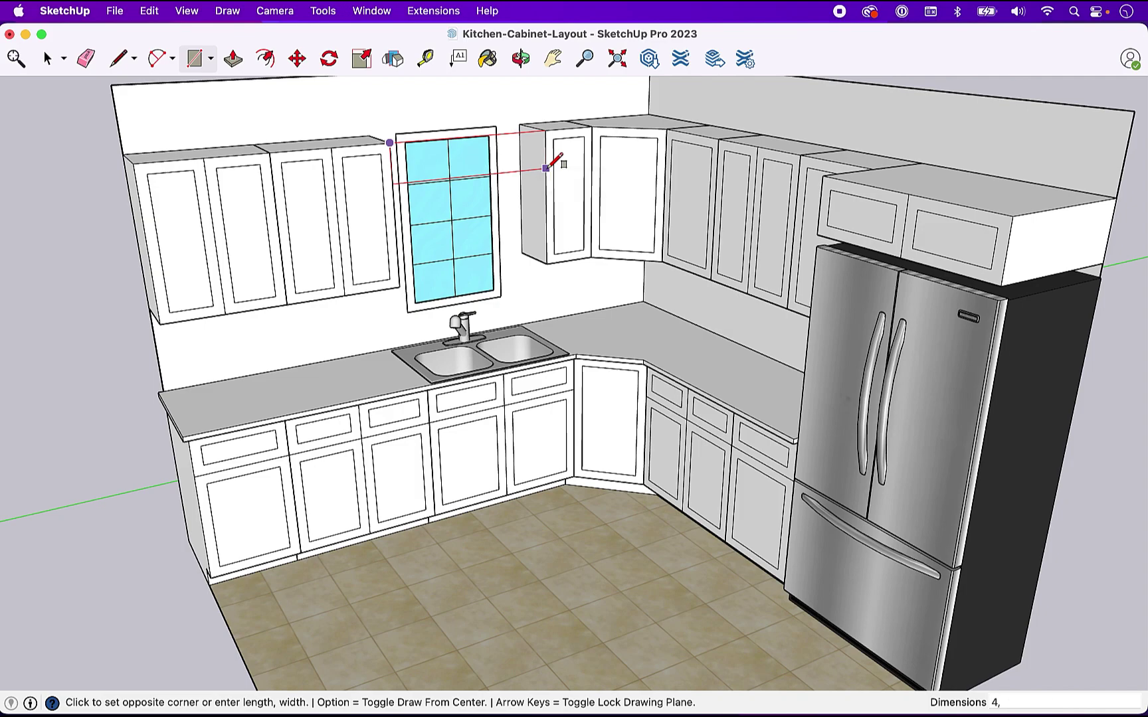
pyautogui.press('Return')
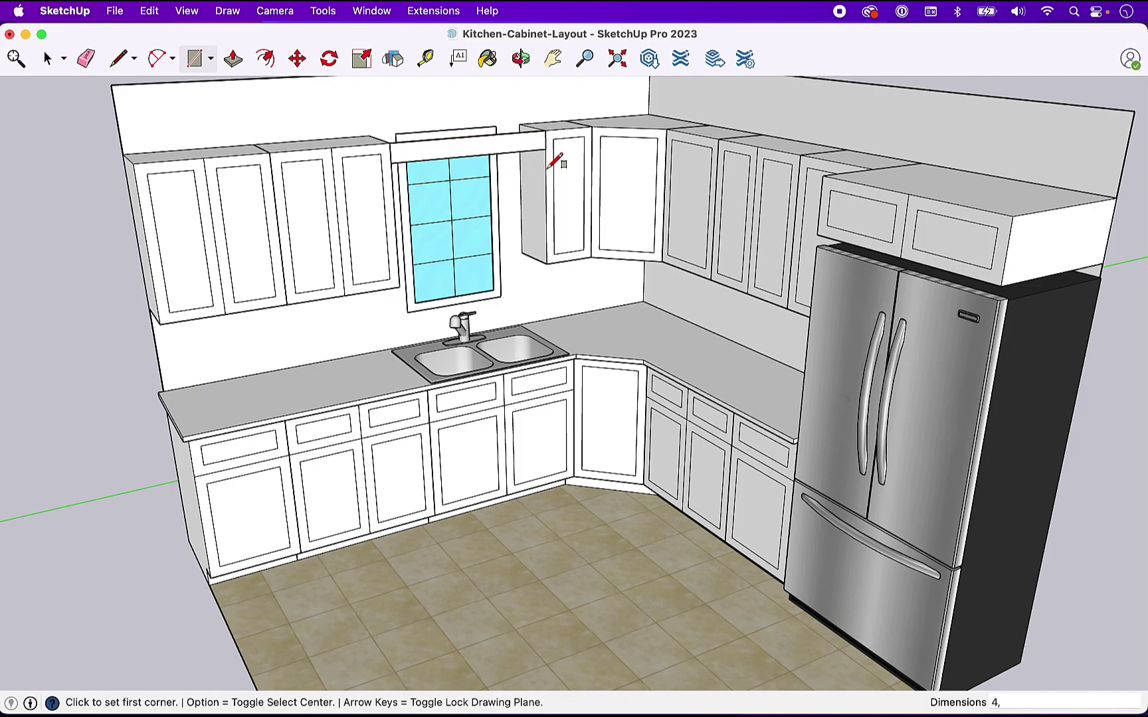
pyautogui.press('space')
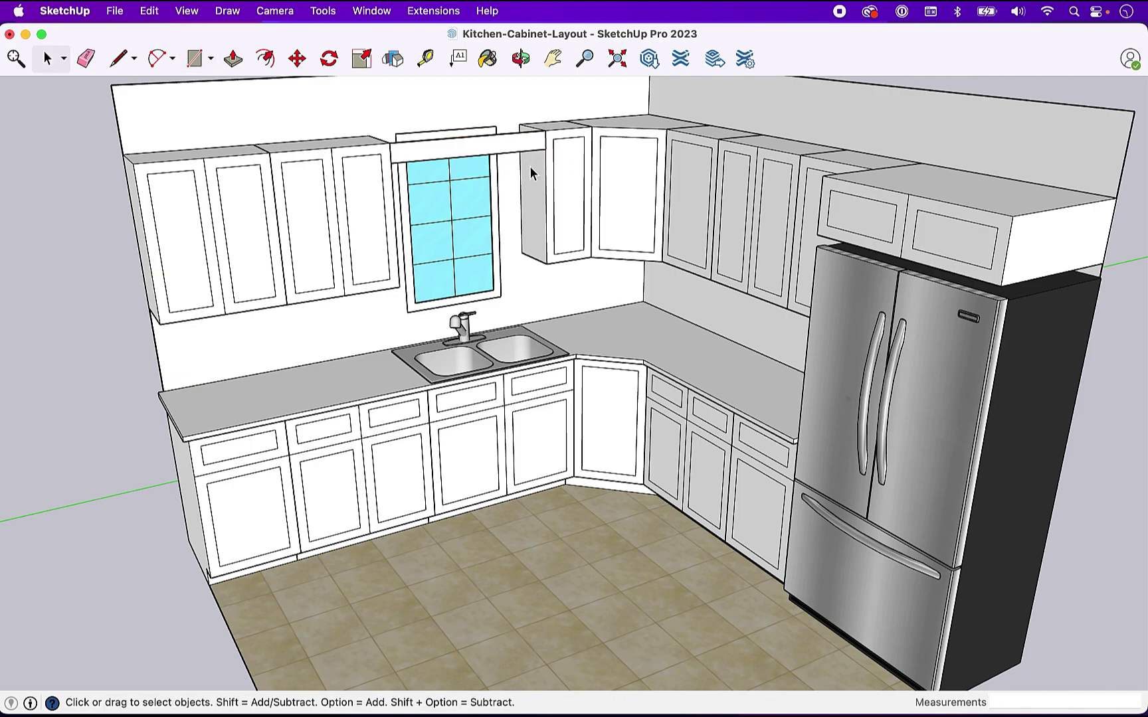
# Turn the 4-inch strip above the window into its own group.
pyautogui.click(522, 59)
pyautogui.moveTo(531, 364); pyautogui.dragTo(1053, 513)
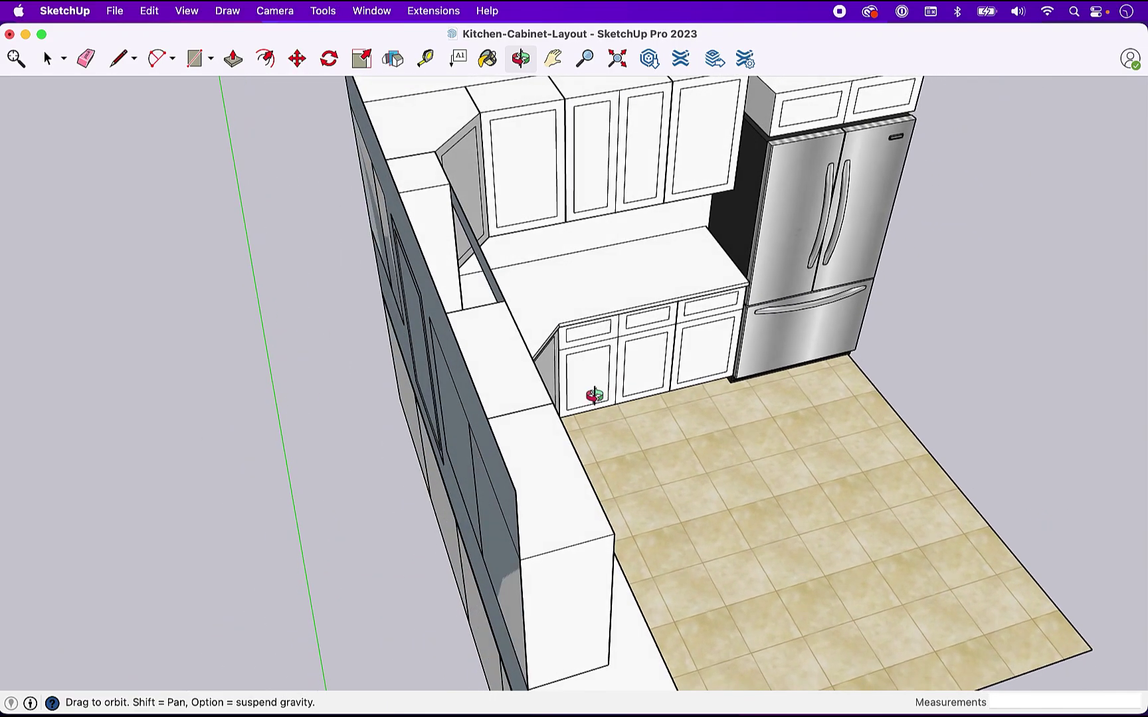
pyautogui.scroll(5, 458, 273)
pyautogui.press('space')
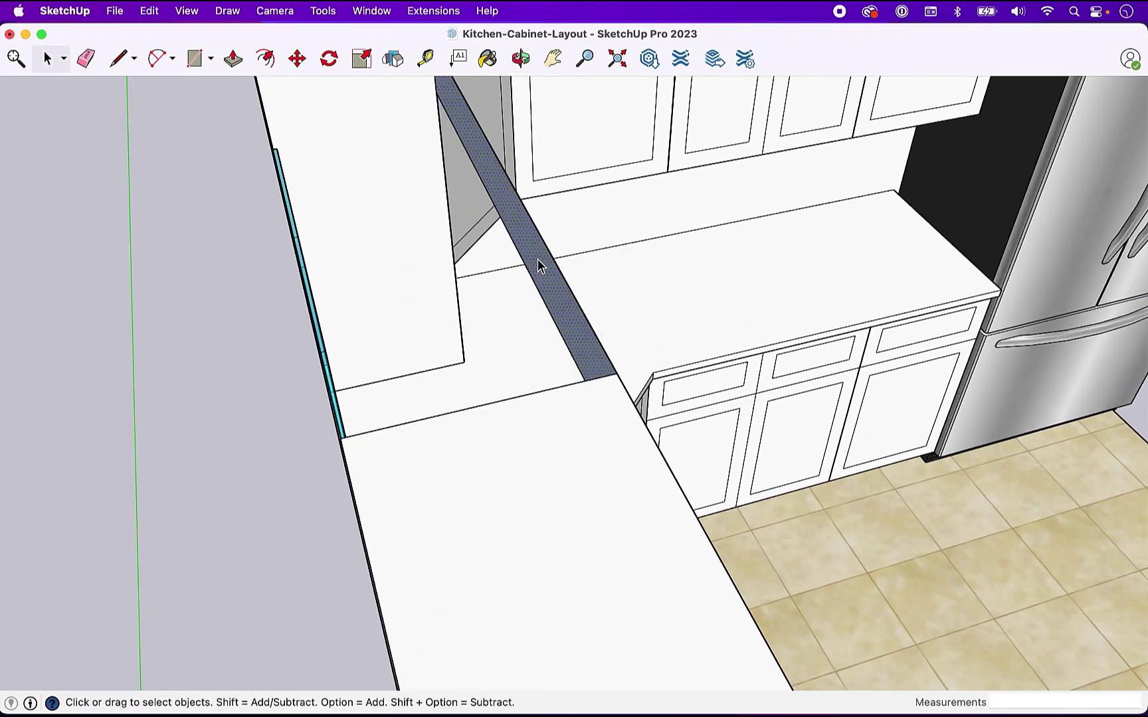
pyautogui.doubleClick(538, 265)
pyautogui.rightClick(538, 265)
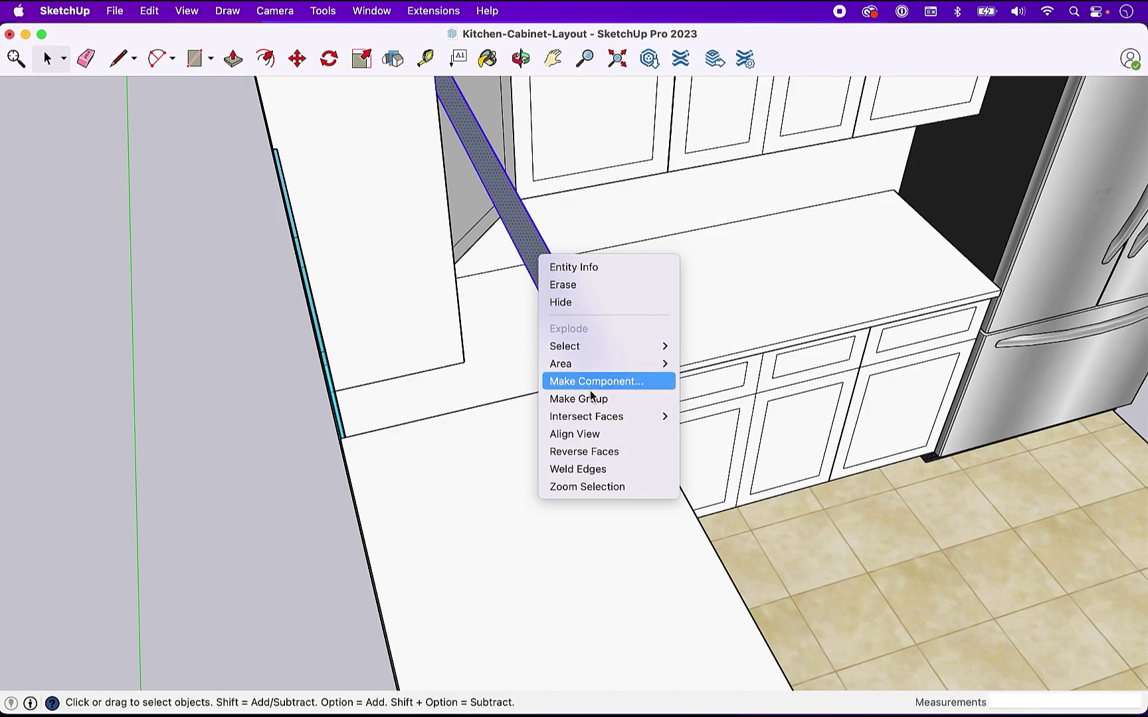
pyautogui.click(593, 398)
# Inside the group, push/pull the strip face out 3/4 inch to form a solid board.
pyautogui.doubleClick(525, 260)
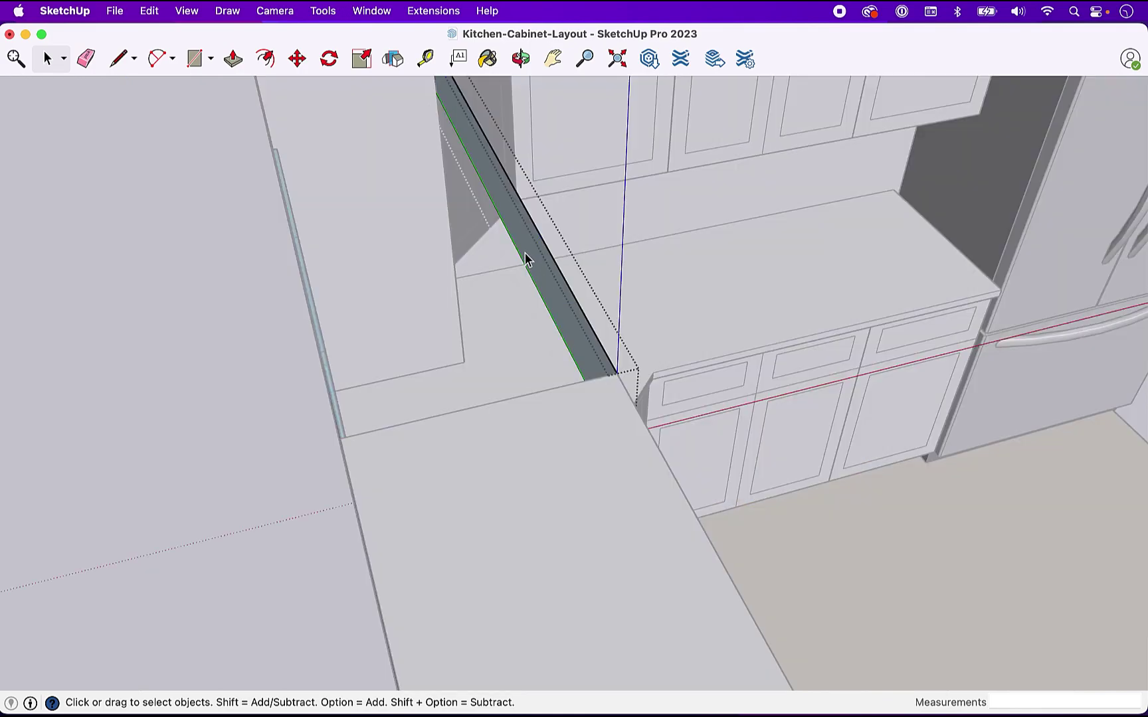
pyautogui.press('p')
pyautogui.press('space')
pyautogui.moveTo(525, 259); pyautogui.dragTo(643, 382, button='middle')
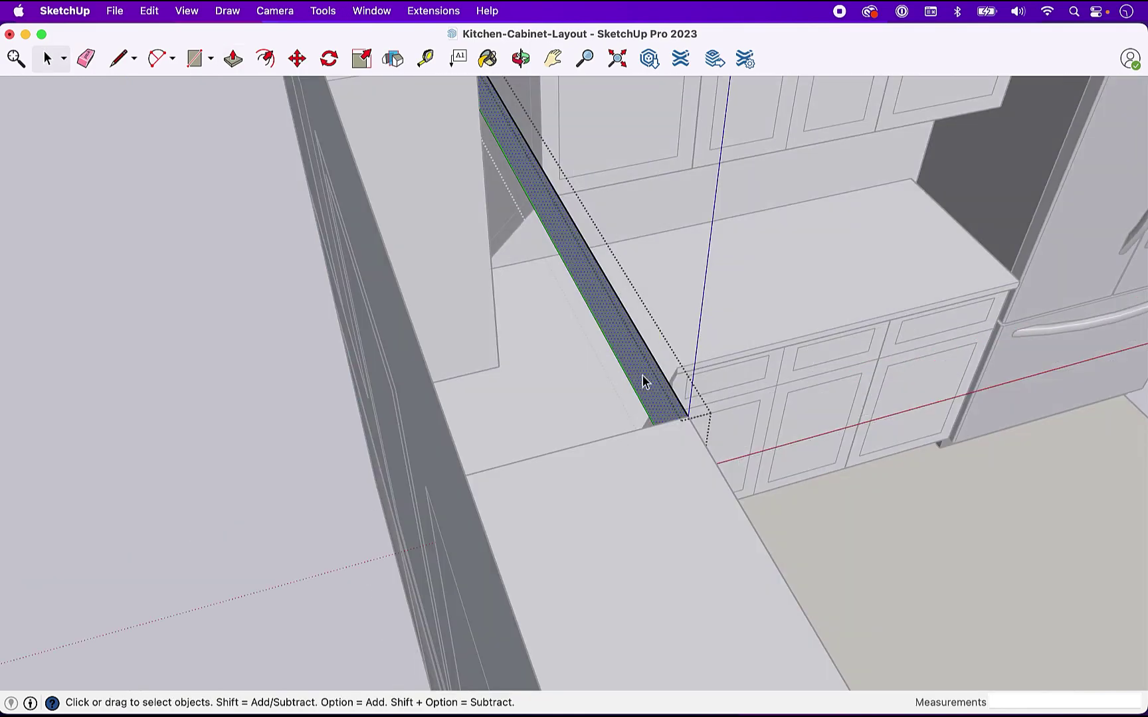
pyautogui.press('p')
pyautogui.click(643, 383)
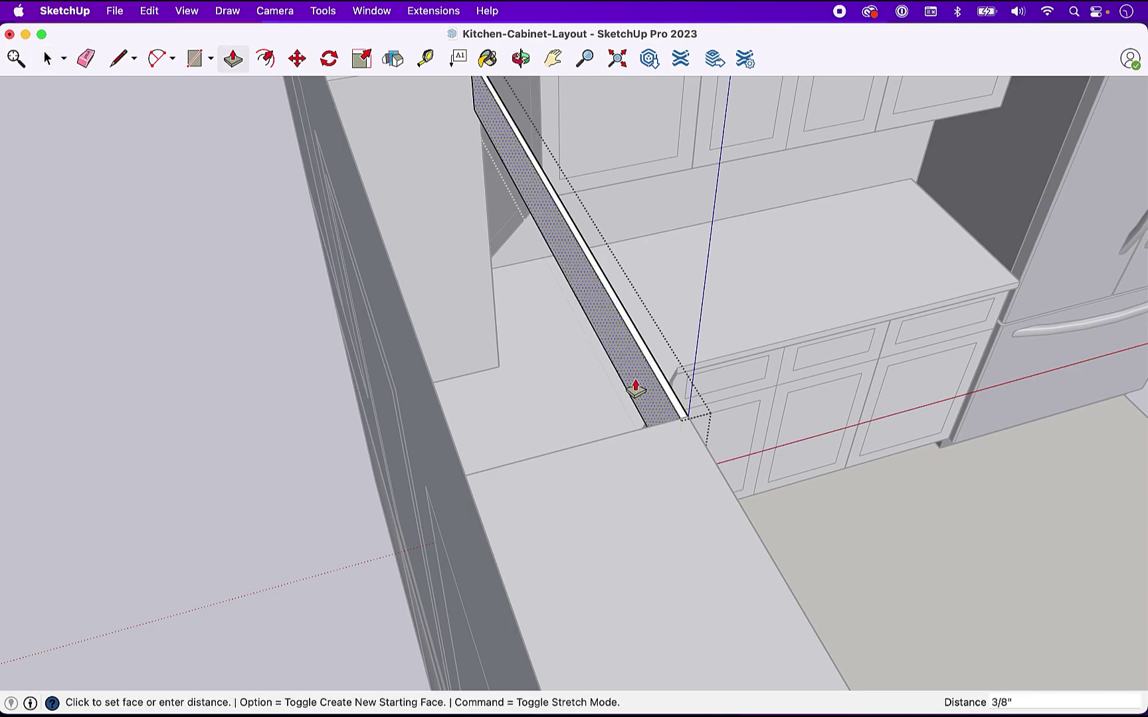
pyautogui.write('.75')
pyautogui.press('Return')
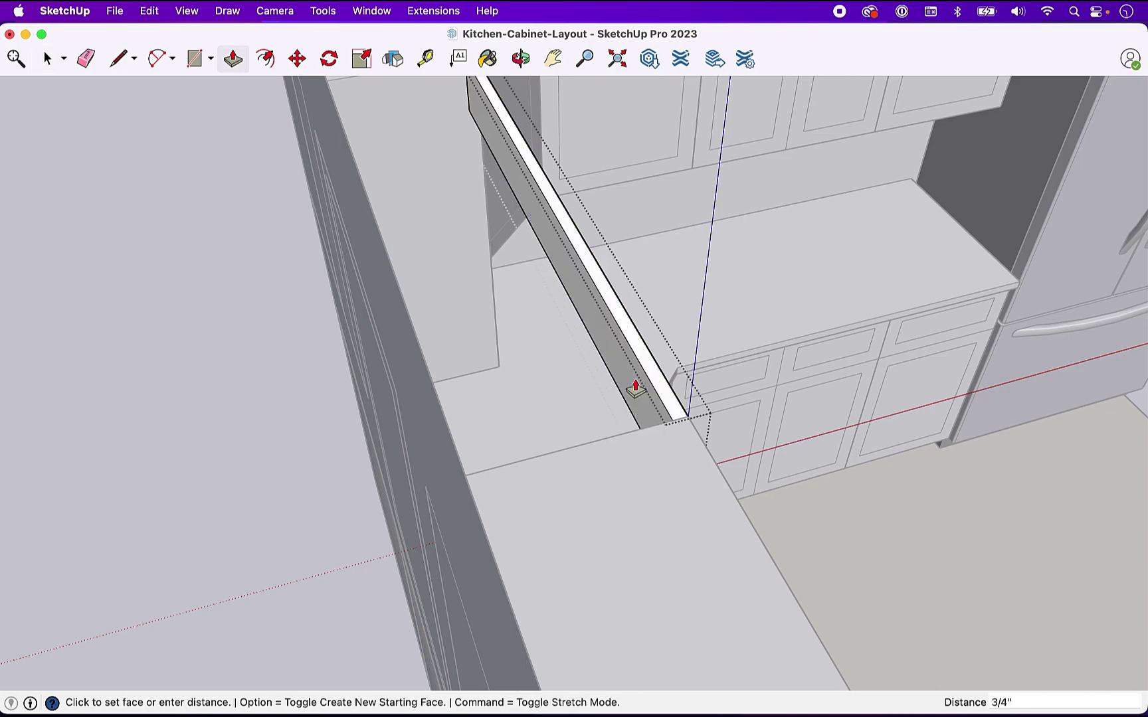
pyautogui.press('space')
pyautogui.click(274, 262)
pyautogui.click(520, 58)
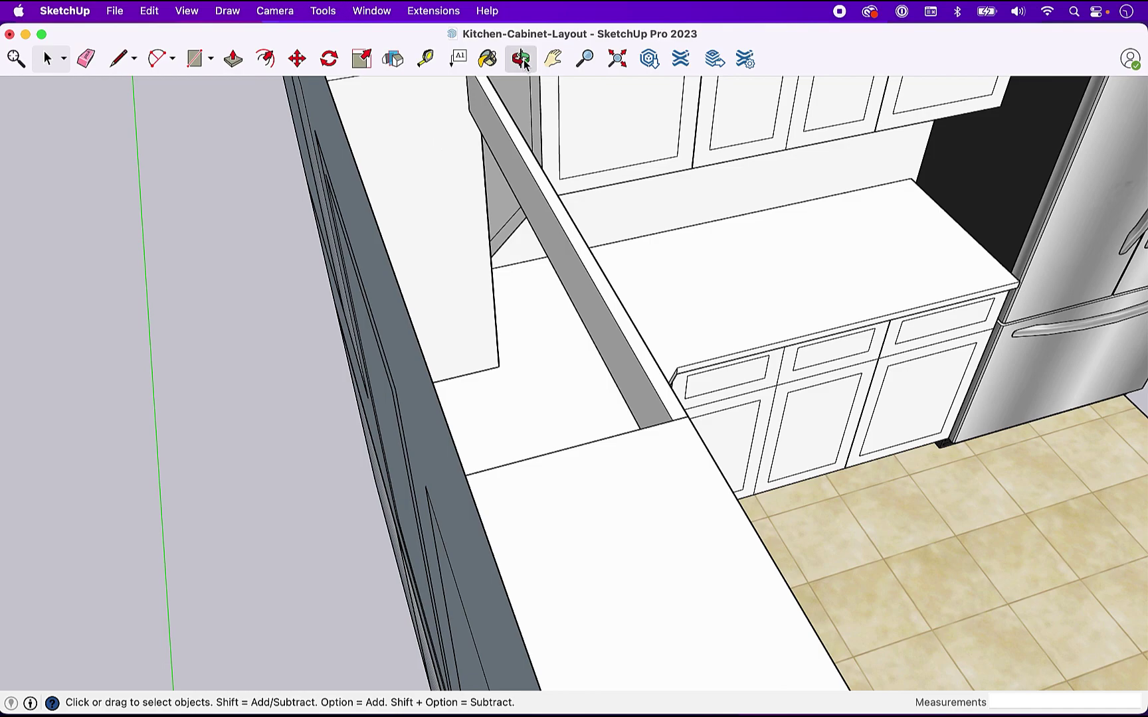
pyautogui.moveTo(741, 469); pyautogui.dragTo(538, 374)
# In the valance group, draw a 2 Point Arc between the bottom corners with a 1.5 bulge.
pyautogui.scroll(-3, 538, 374)
pyautogui.press('space')
pyautogui.scroll(3, 407, 199)
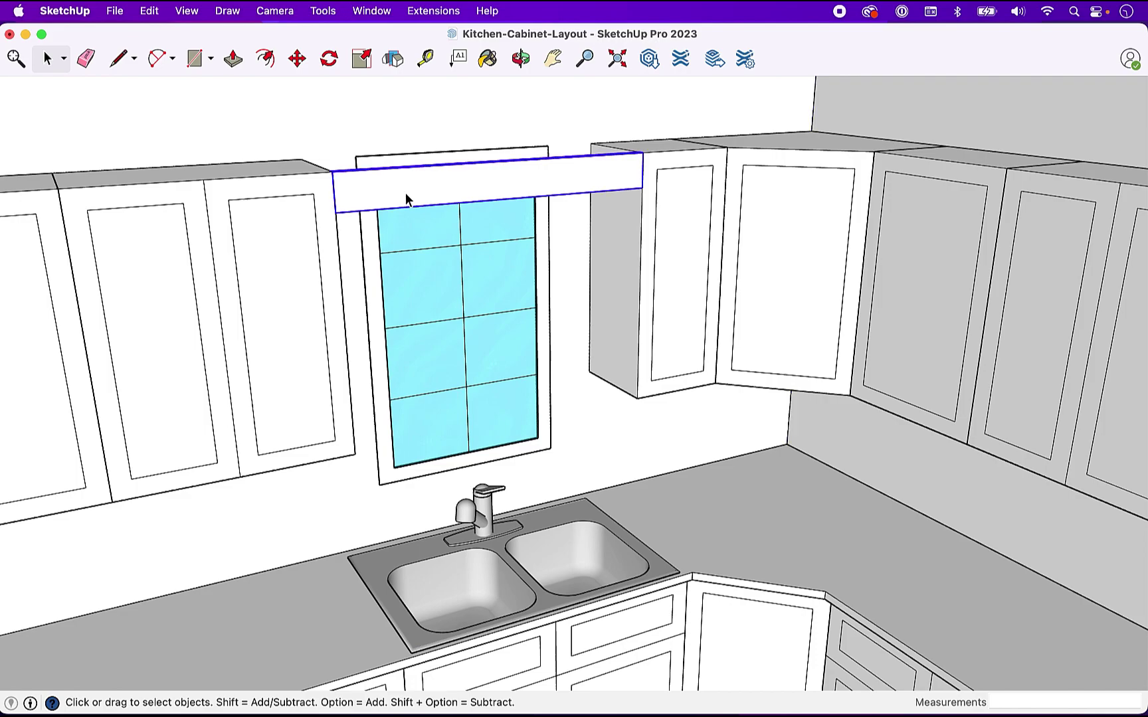
pyautogui.doubleClick(407, 199)
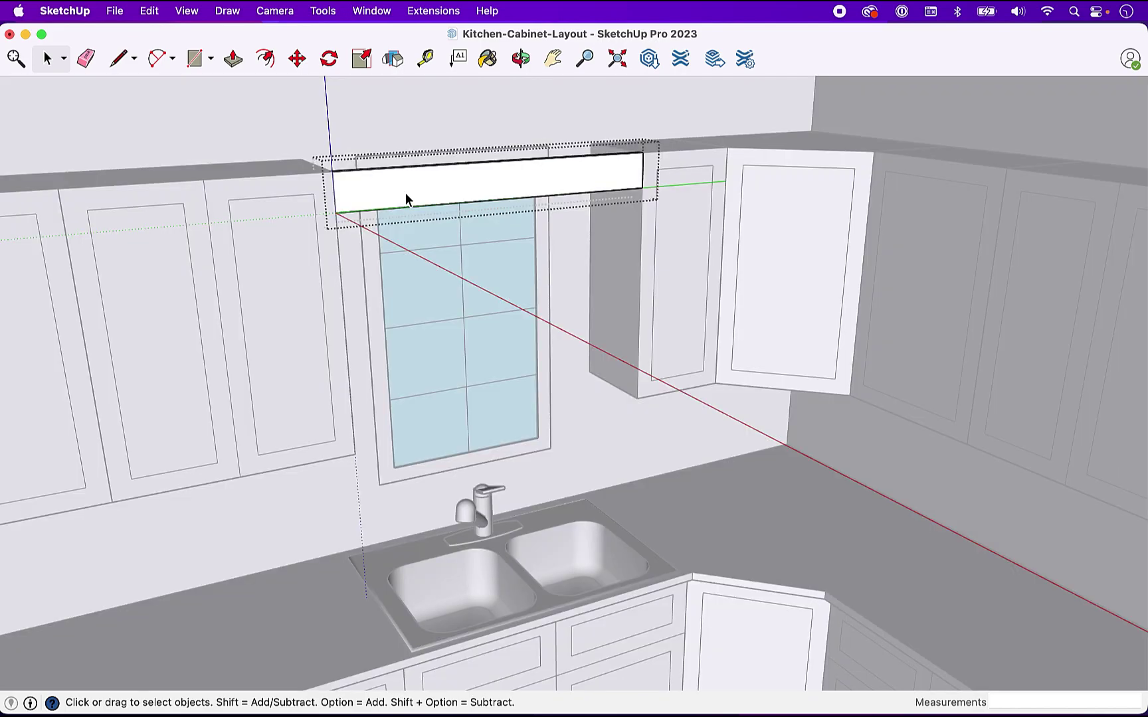
pyautogui.click(157, 59)
pyautogui.click(172, 59)
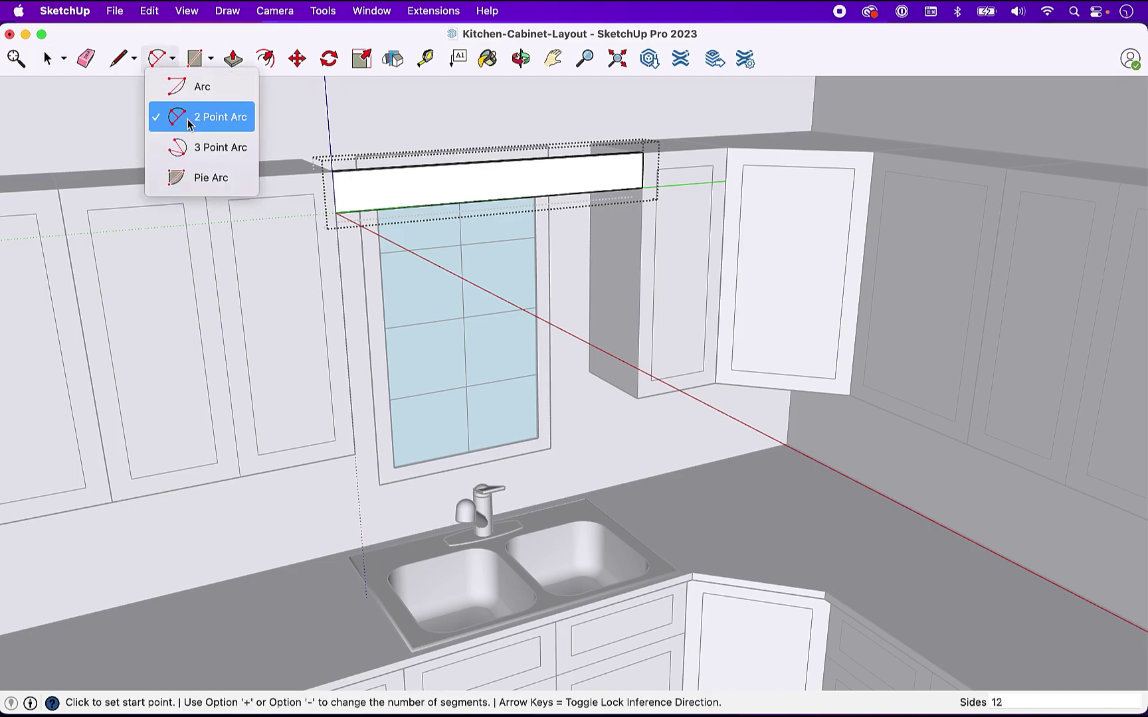
pyautogui.click(190, 123)
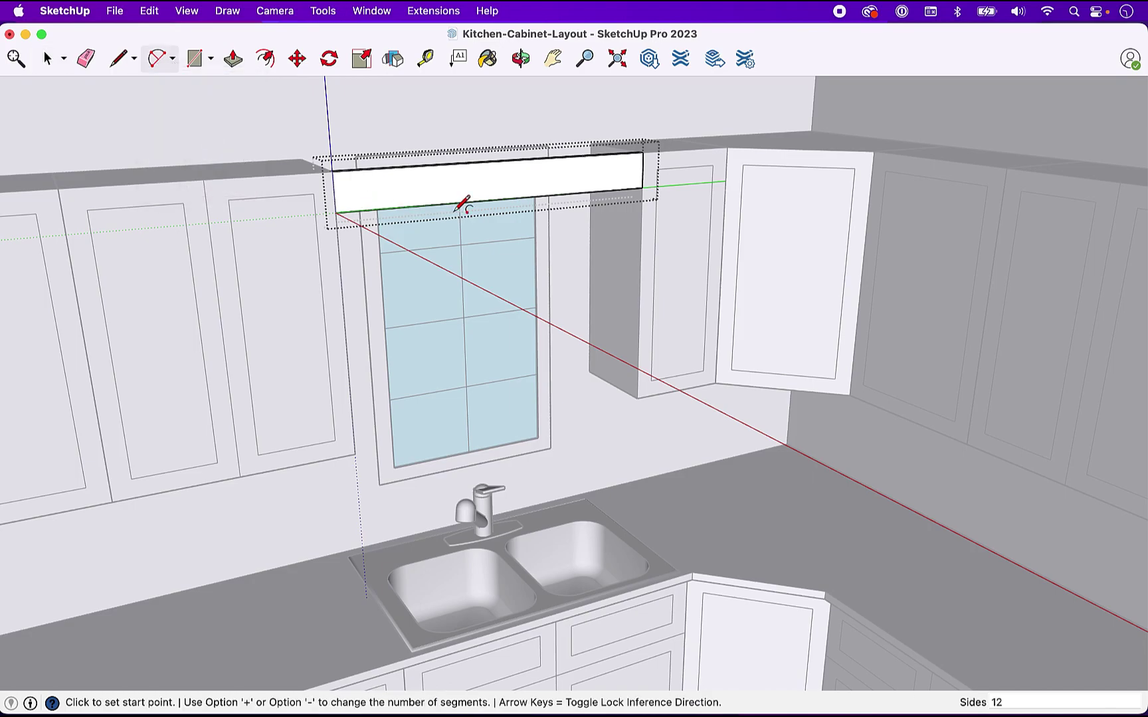
pyautogui.click(336, 212)
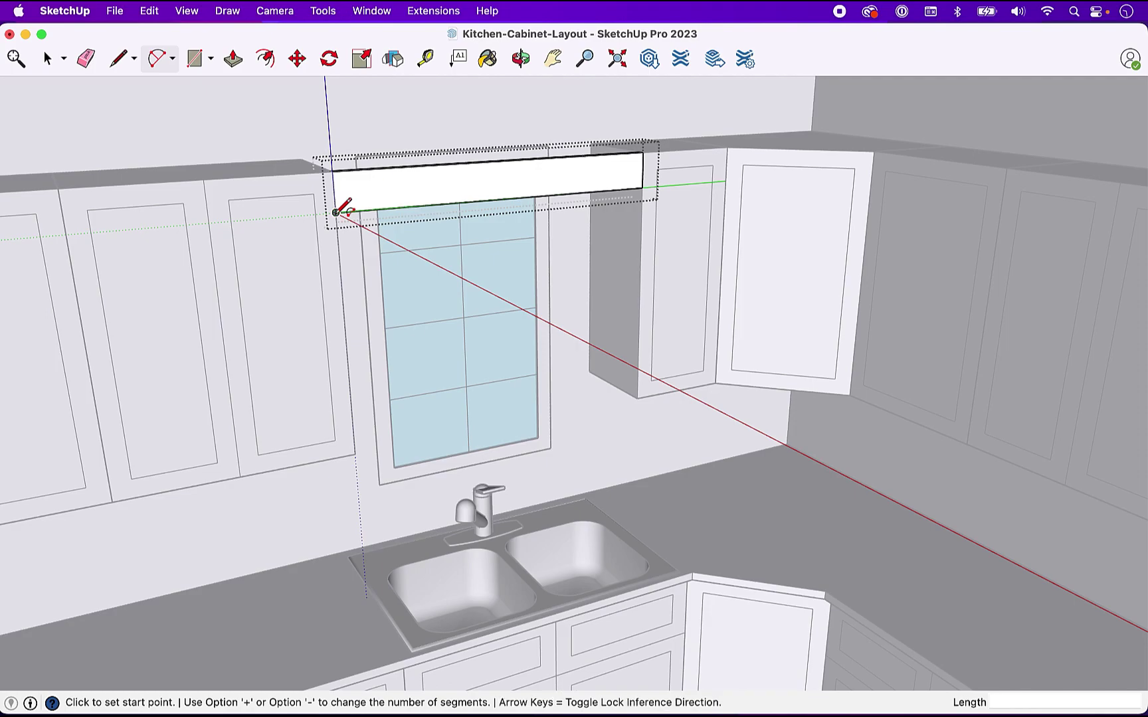
pyautogui.click(642, 187)
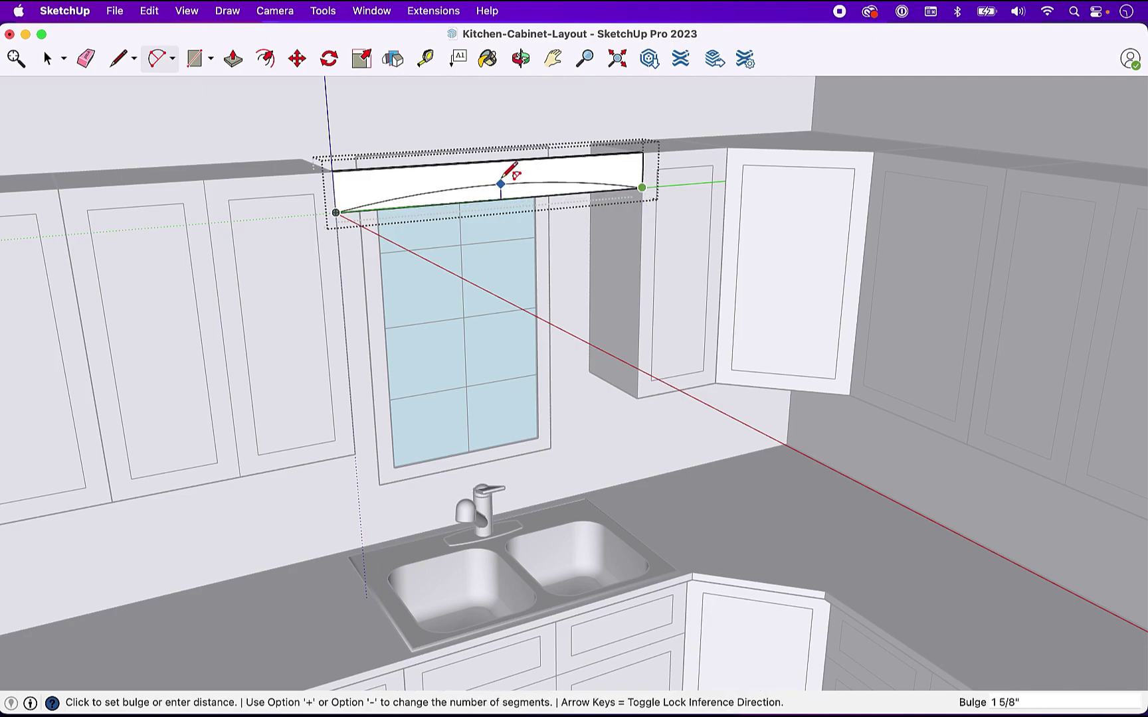
pyautogui.write('1.5')
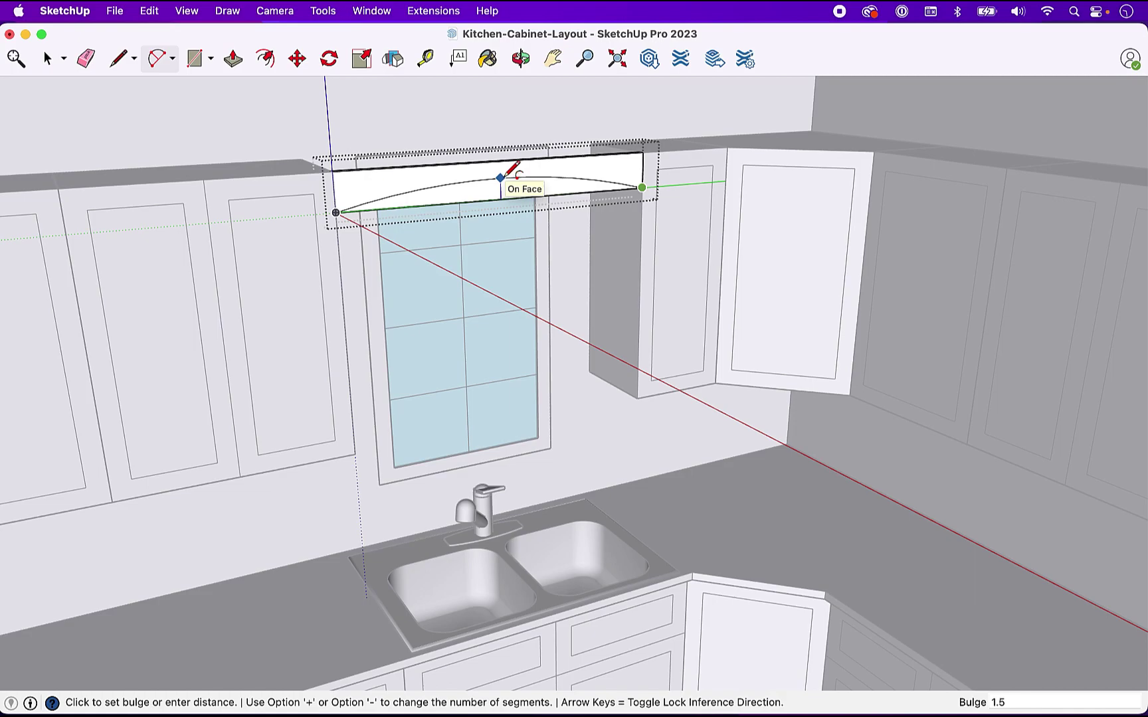
pyautogui.press('Return')
# Push/pull the sliver face under the arc away to leave a curved lower edge.
pyautogui.press('space')
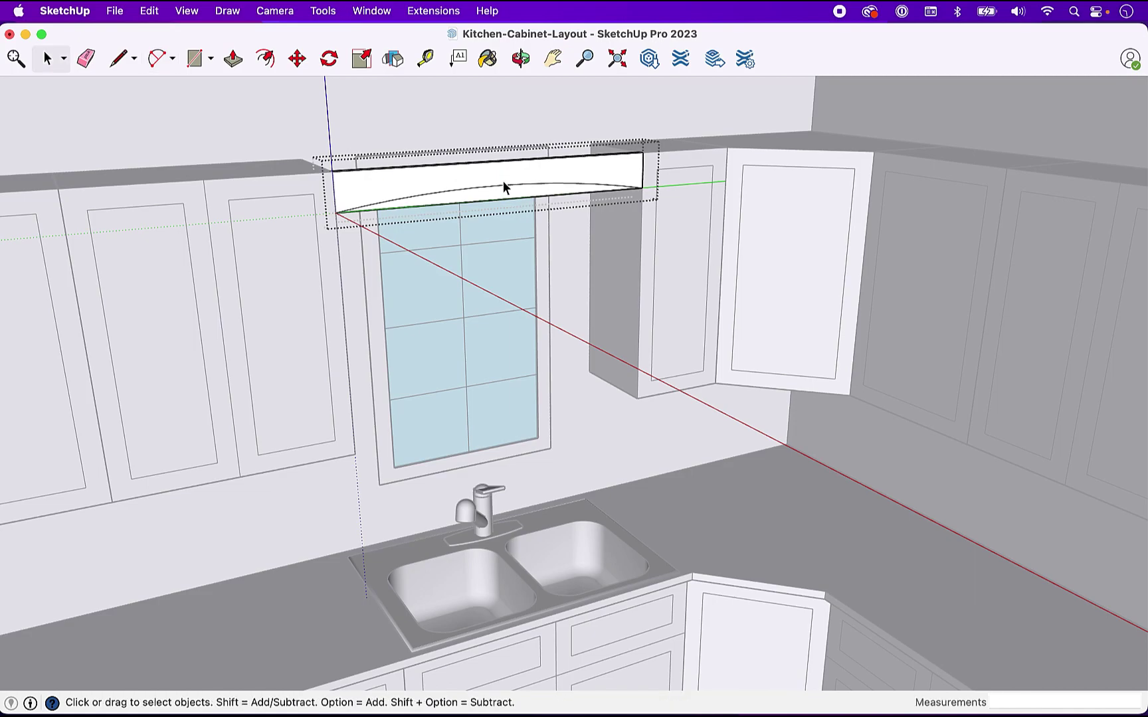
pyautogui.click(499, 190)
pyautogui.press('p')
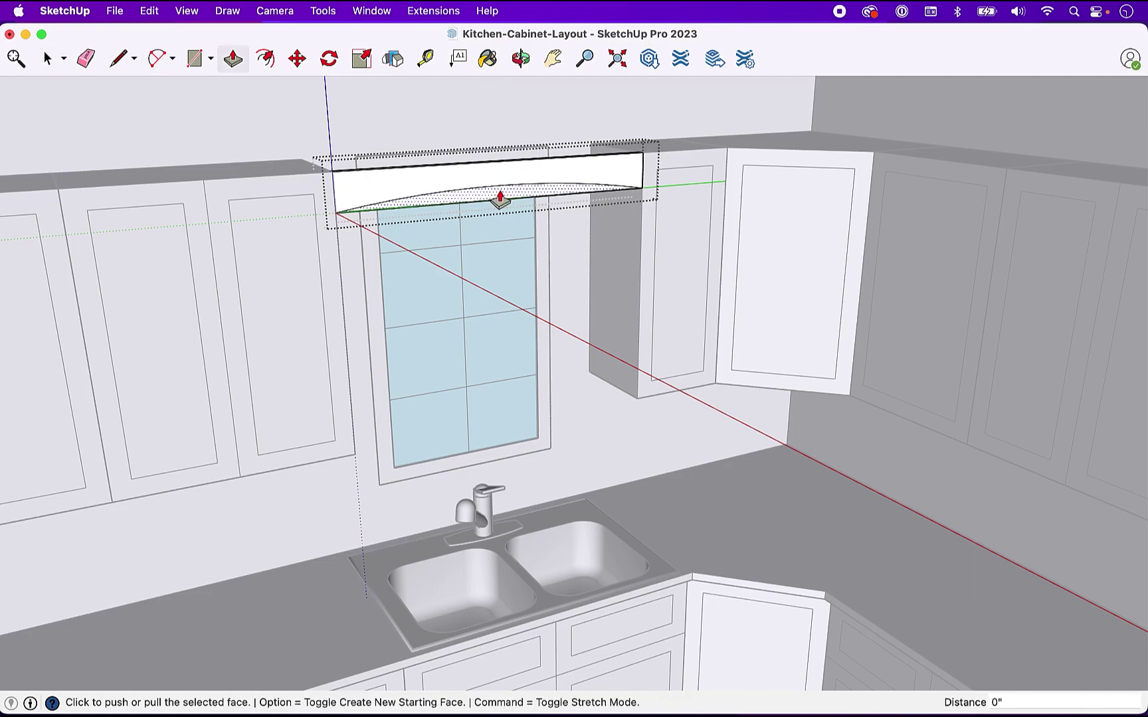
pyautogui.click(500, 200)
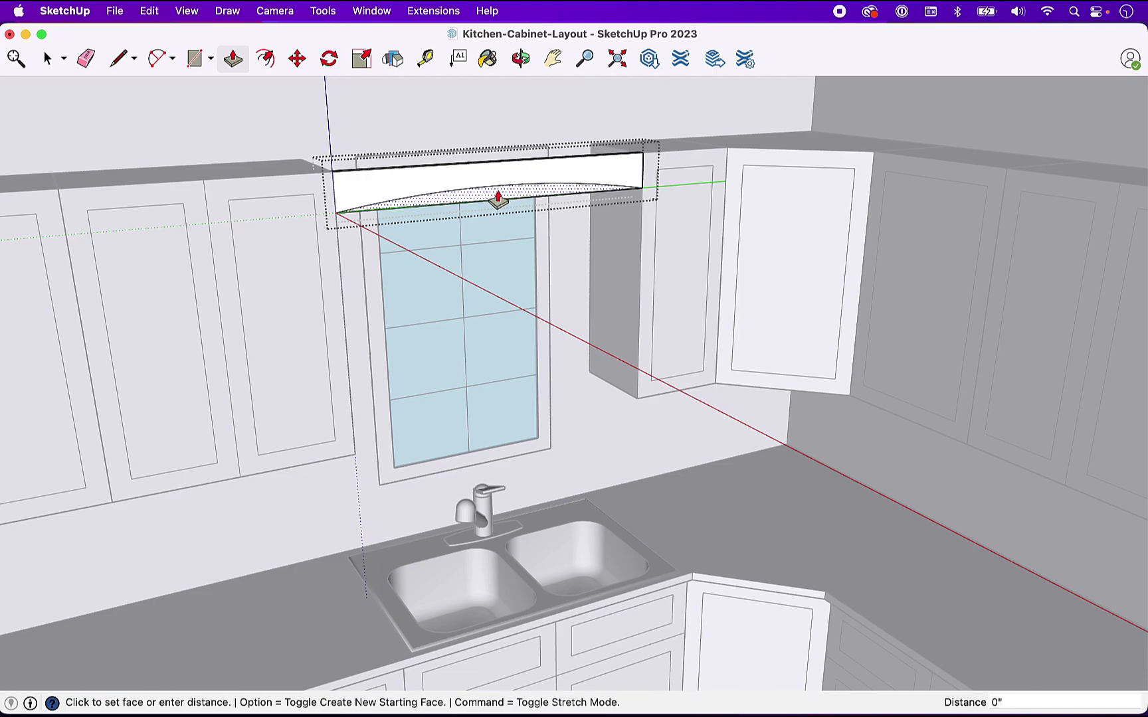
pyautogui.press('Escape')
pyautogui.click(510, 203)
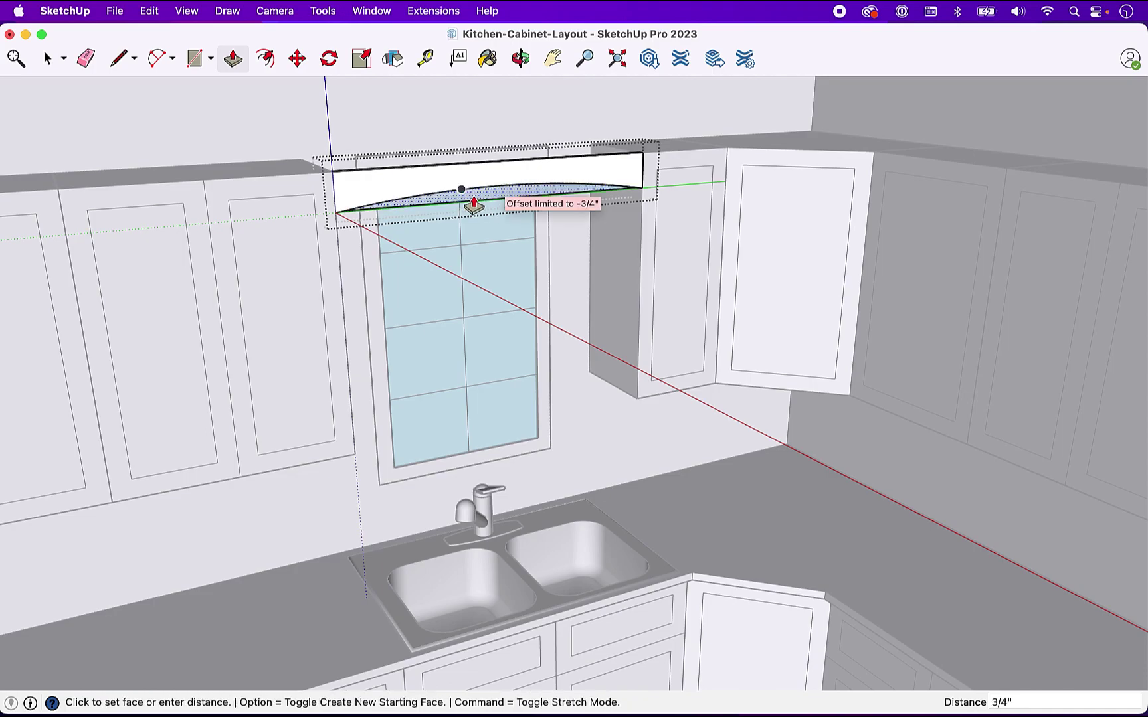
pyautogui.click(469, 199)
pyautogui.press('space')
pyautogui.click(451, 113)
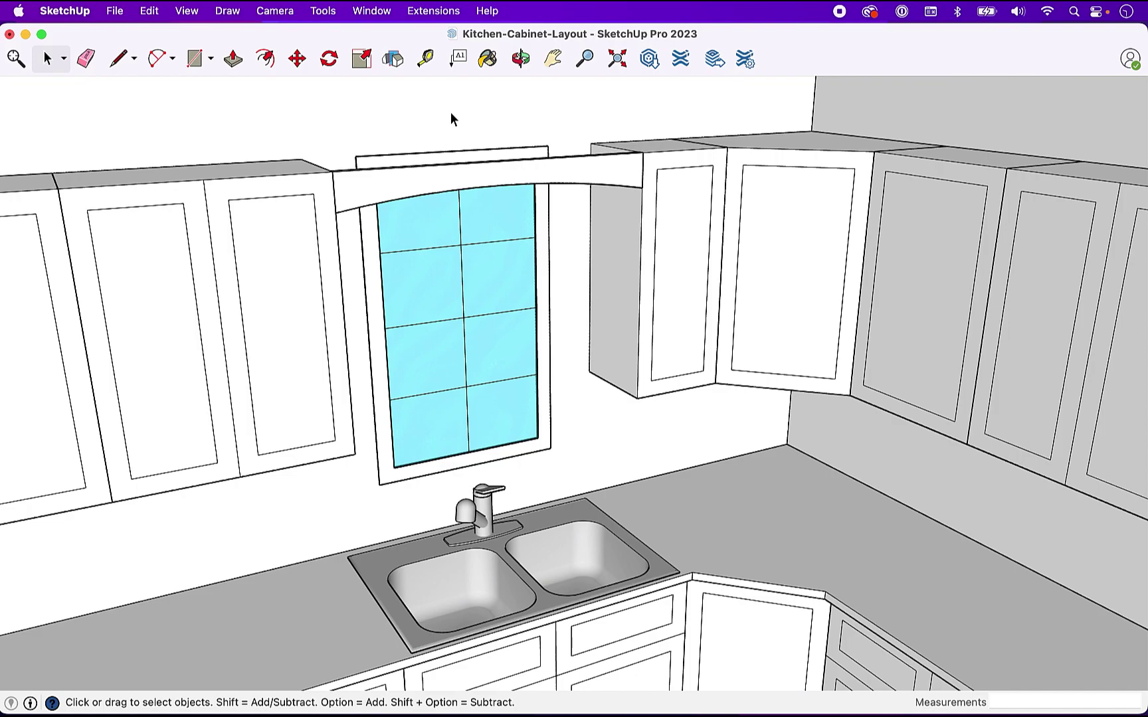
pyautogui.click(520, 58)
# Orbit and zoom out to see the entire kitchen with the arched valance, tiled floor and refrigerator.
pyautogui.moveTo(731, 344); pyautogui.dragTo(1035, 505)
pyautogui.scroll(-5, 552, 321)
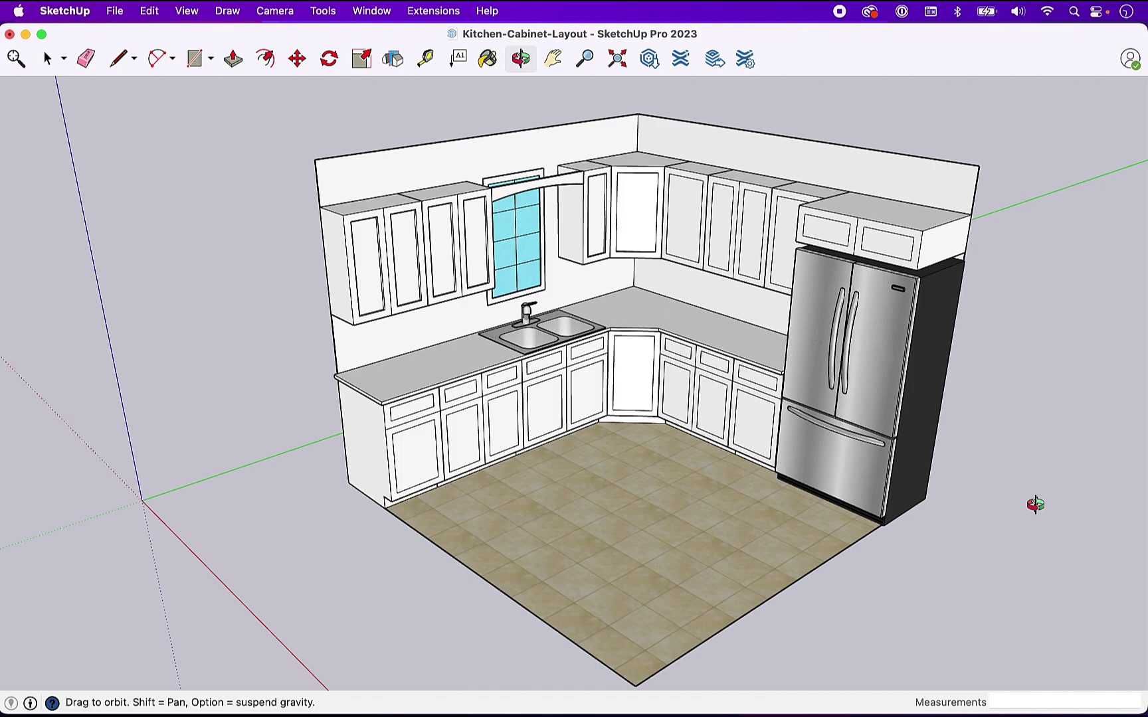